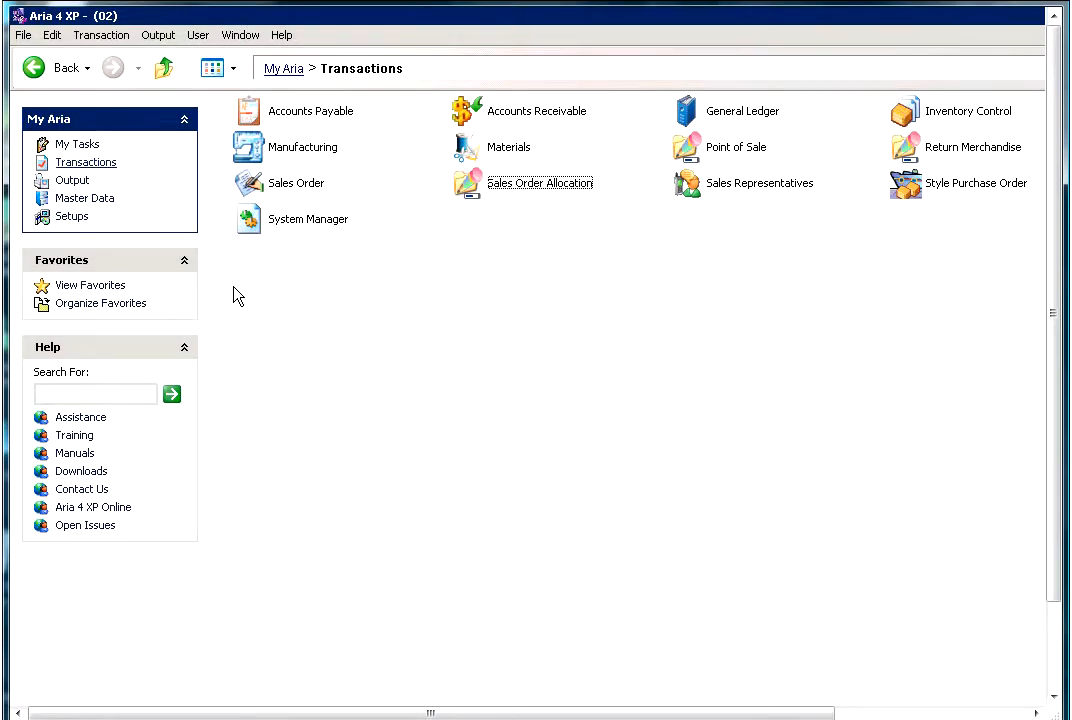
- Open the Manual Packing List screen under Sales Order Allocation and start a new packing list record
click(105, 167)
click(471, 190)
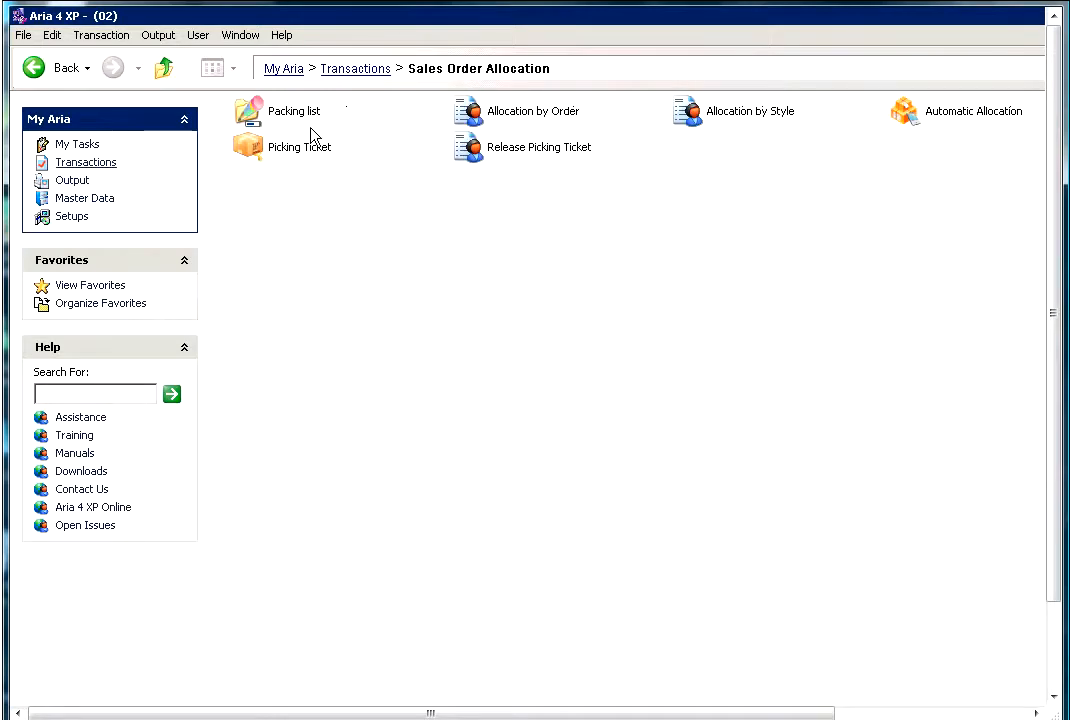
click(281, 119)
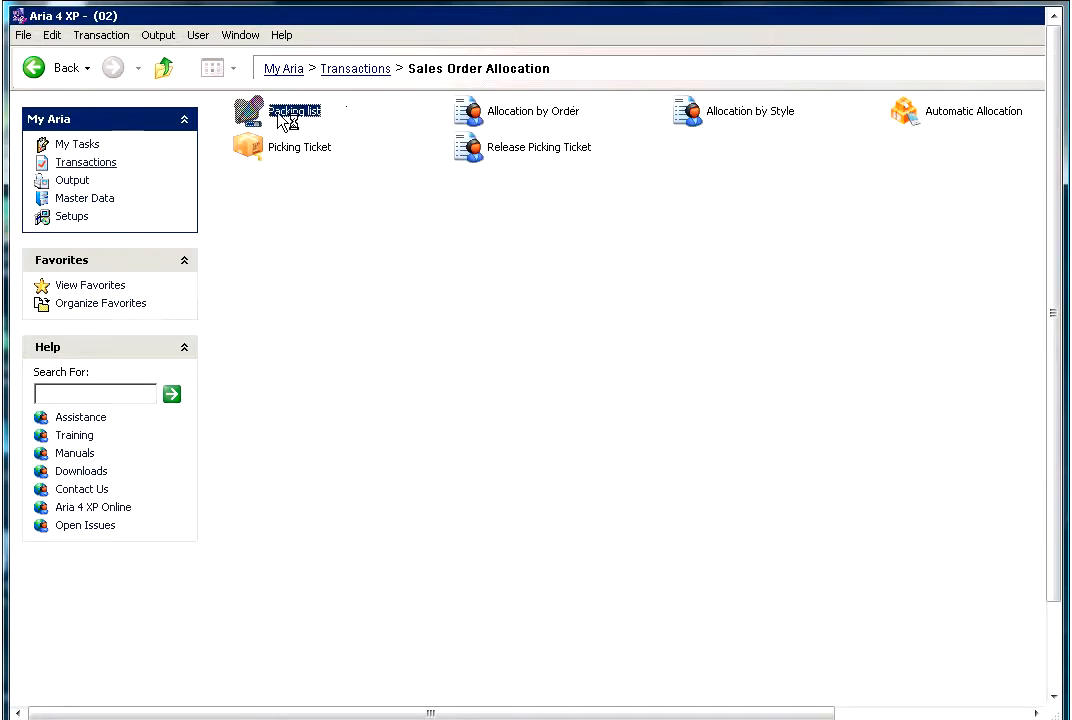
click(475, 126)
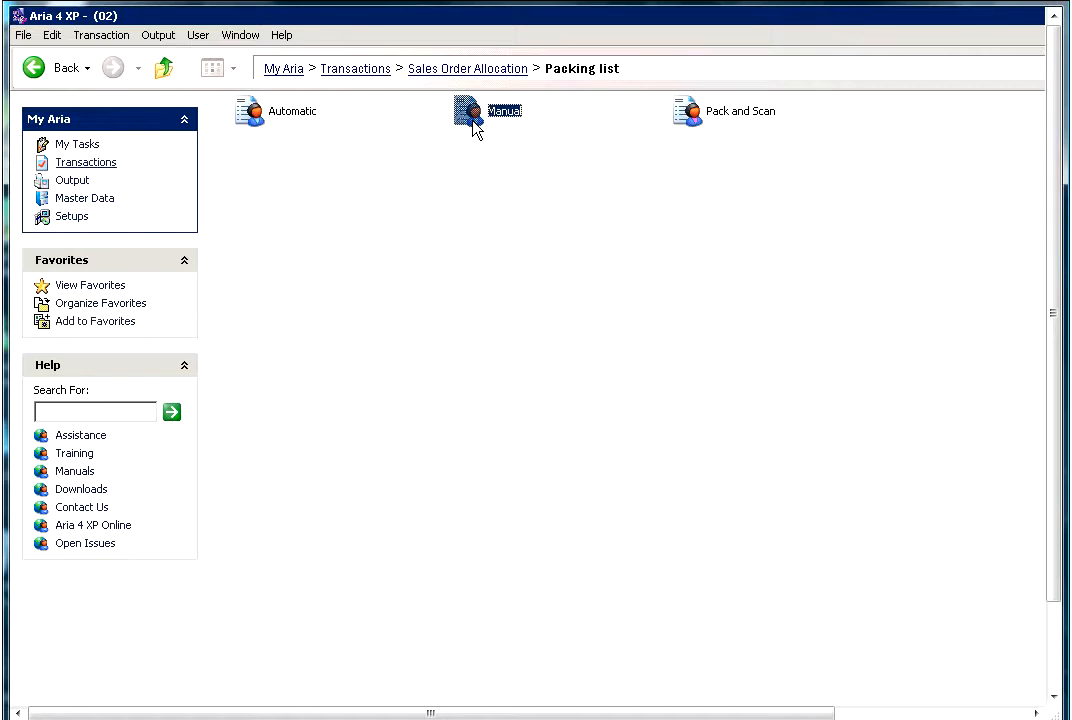
double_click(473, 121)
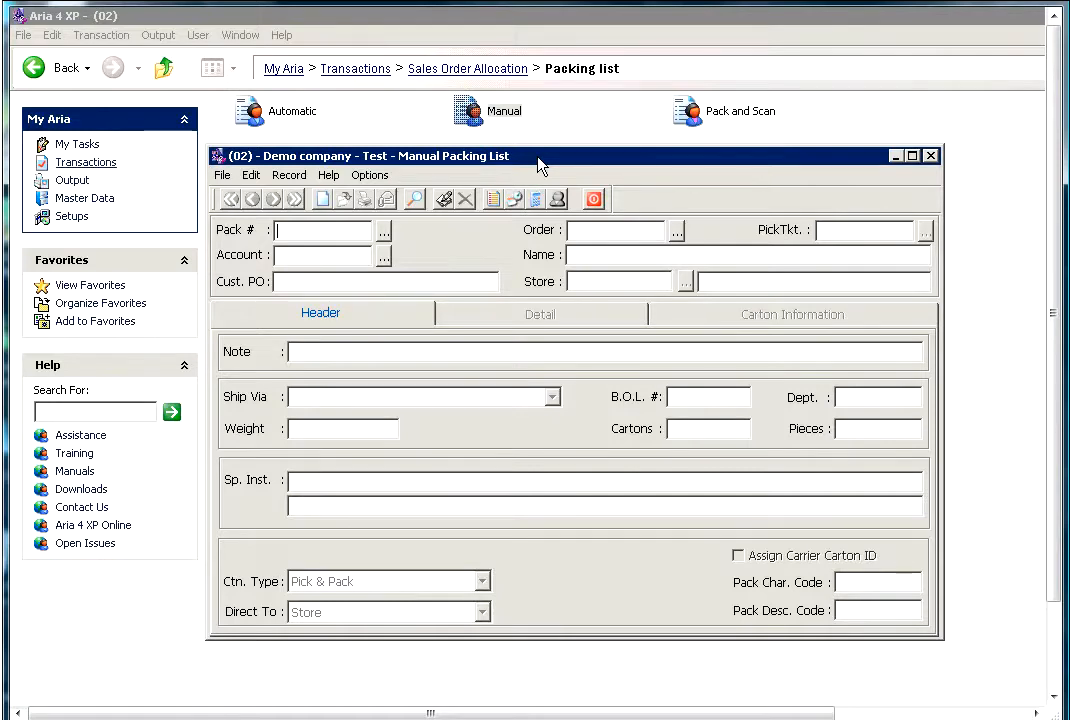
click(326, 203)
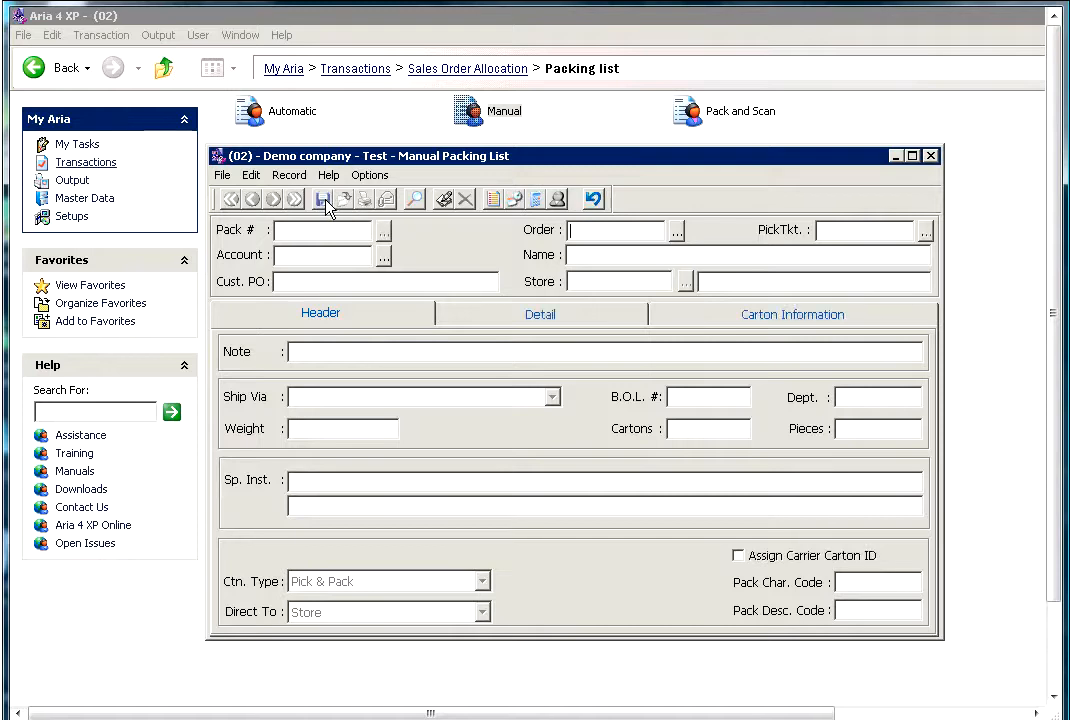
- Choose the last order in the orders list, for ARGO, and agree to create a new BOL for it
click(677, 232)
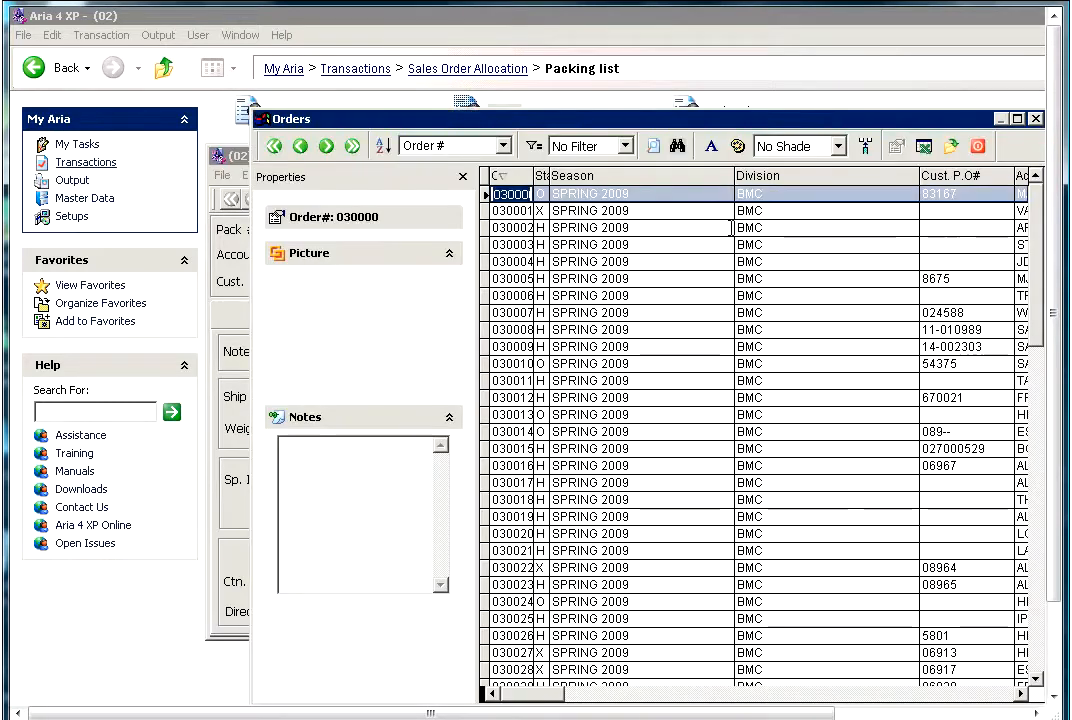
drag(1036, 257, 1046, 630)
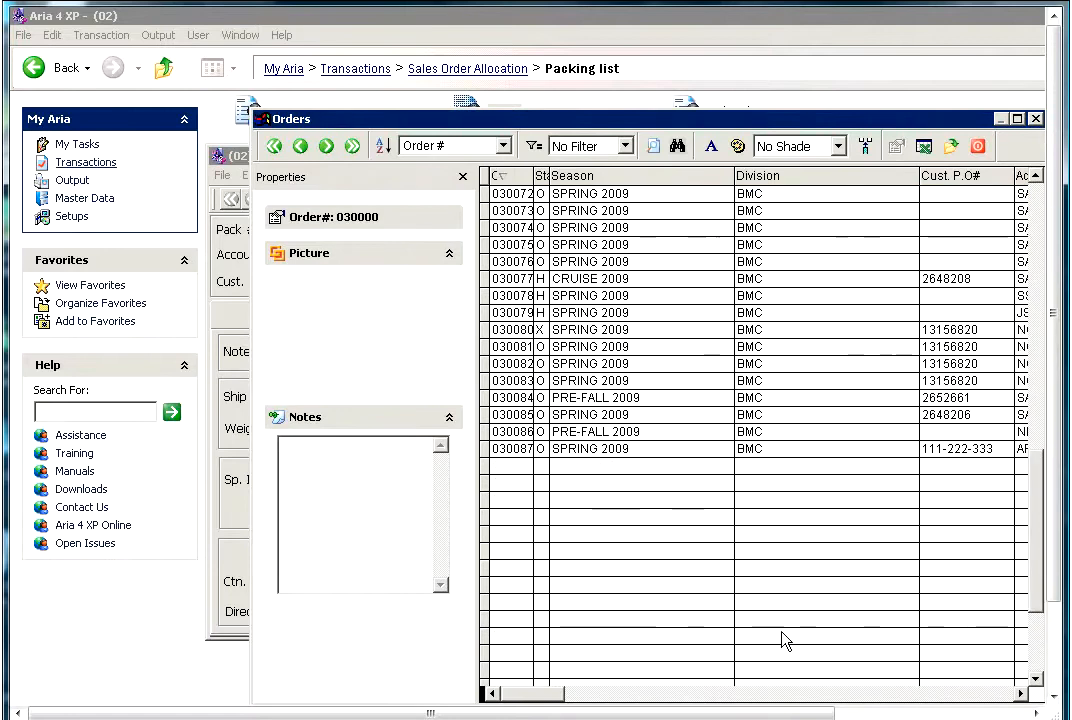
click(520, 449)
double_click(522, 449)
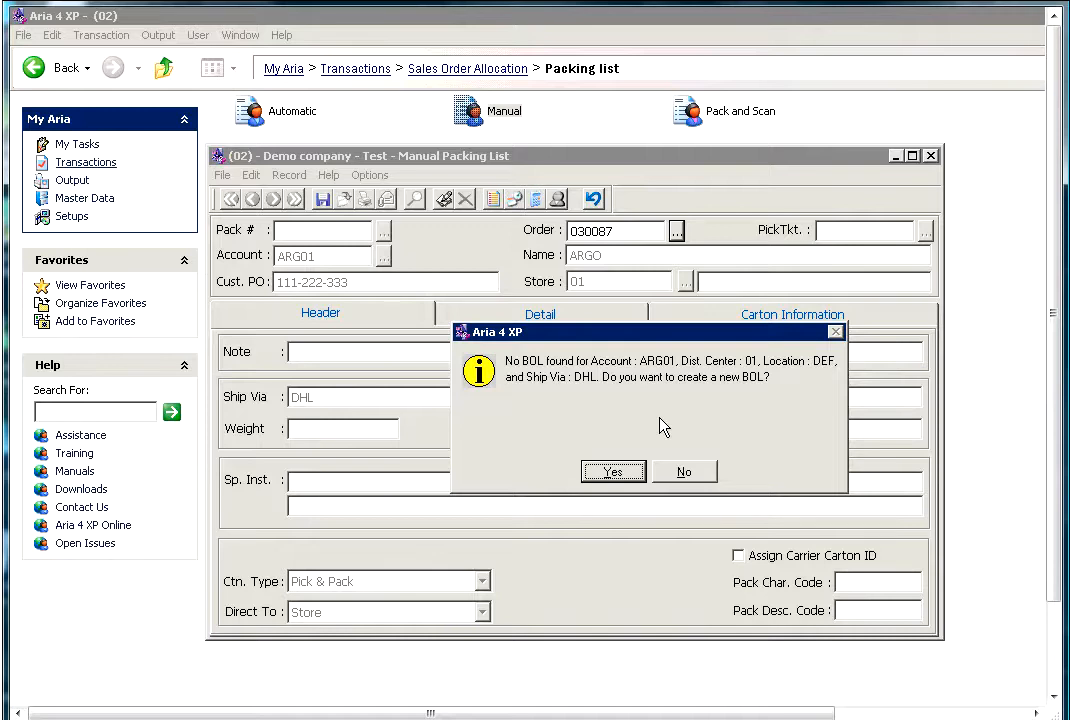
click(625, 468)
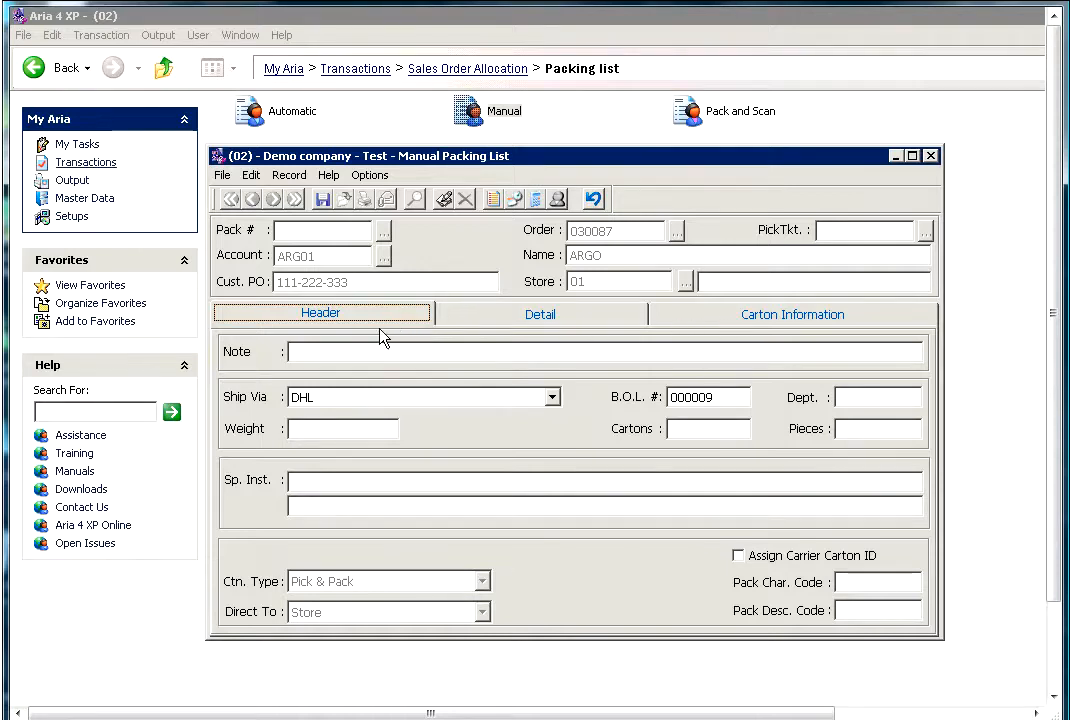
- Enter "SHIP TO DC" as the packing list header note
click(311, 352)
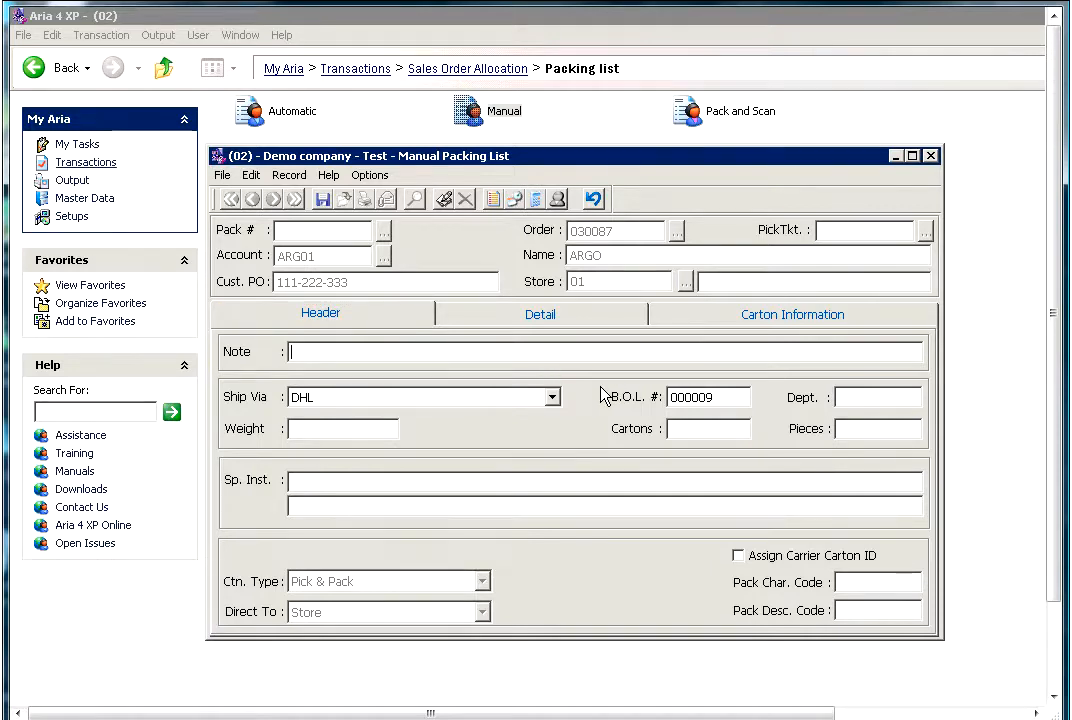
text(SHIP TO DC)
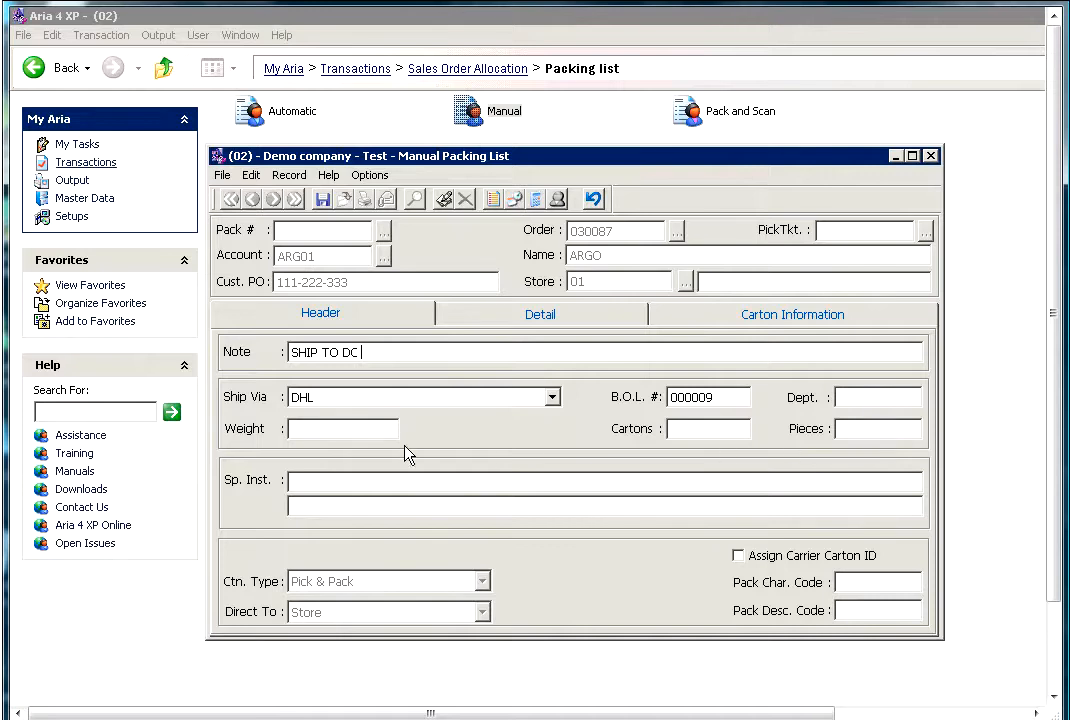
- Enter "DO NOT PRE SHIP, NO BACK ORDER" as the special instructions
click(291, 479)
text(PRE)
key(BackSpace)
key(BackSpace)
key(BackSpace)
text(DO NOT )
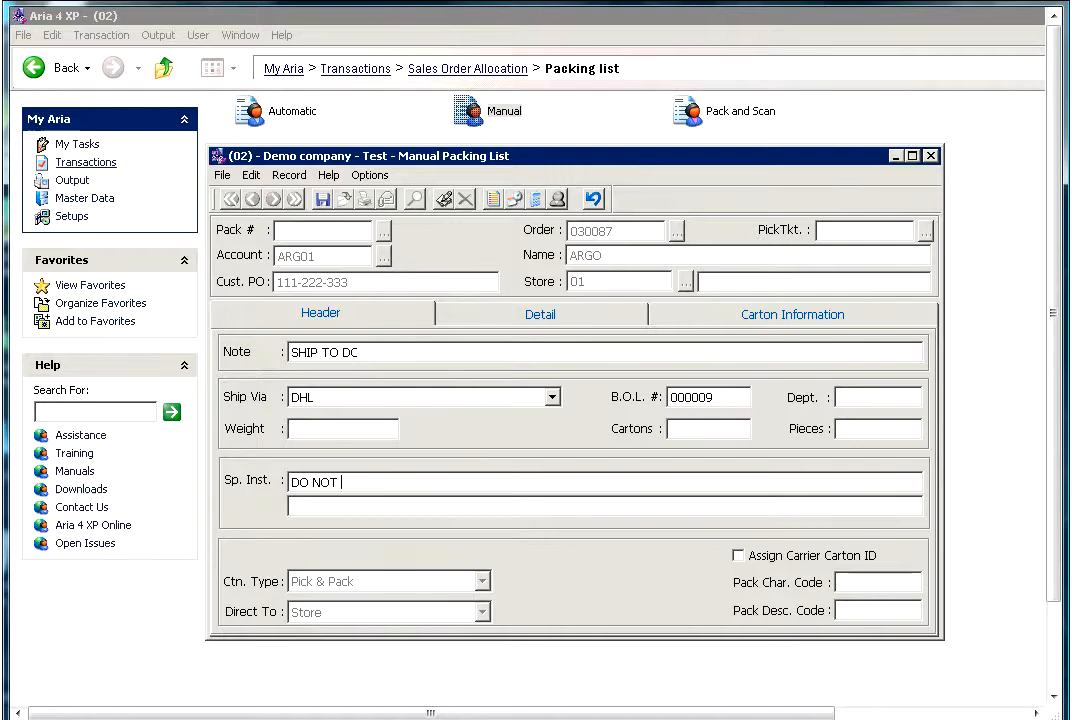
text(PRE SHIP)
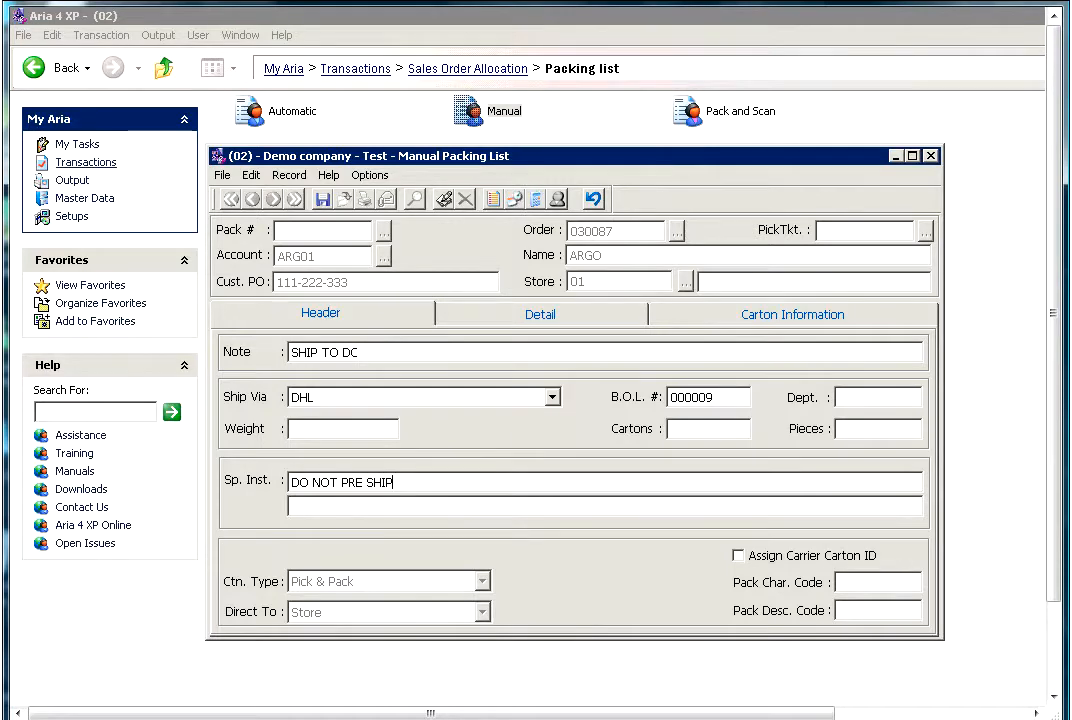
text(, NO BACK ORDER)
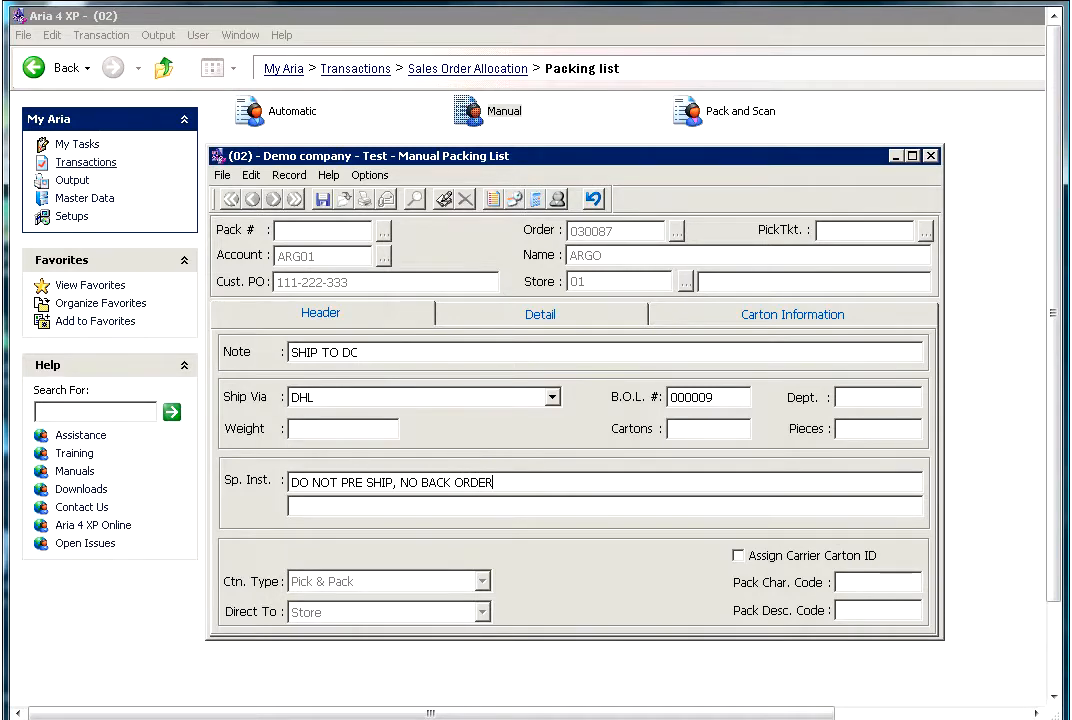
click(380, 507)
- Display the packing list's detail lines and narrow the Pack_Id column so the quantity and weight columns fit
click(505, 320)
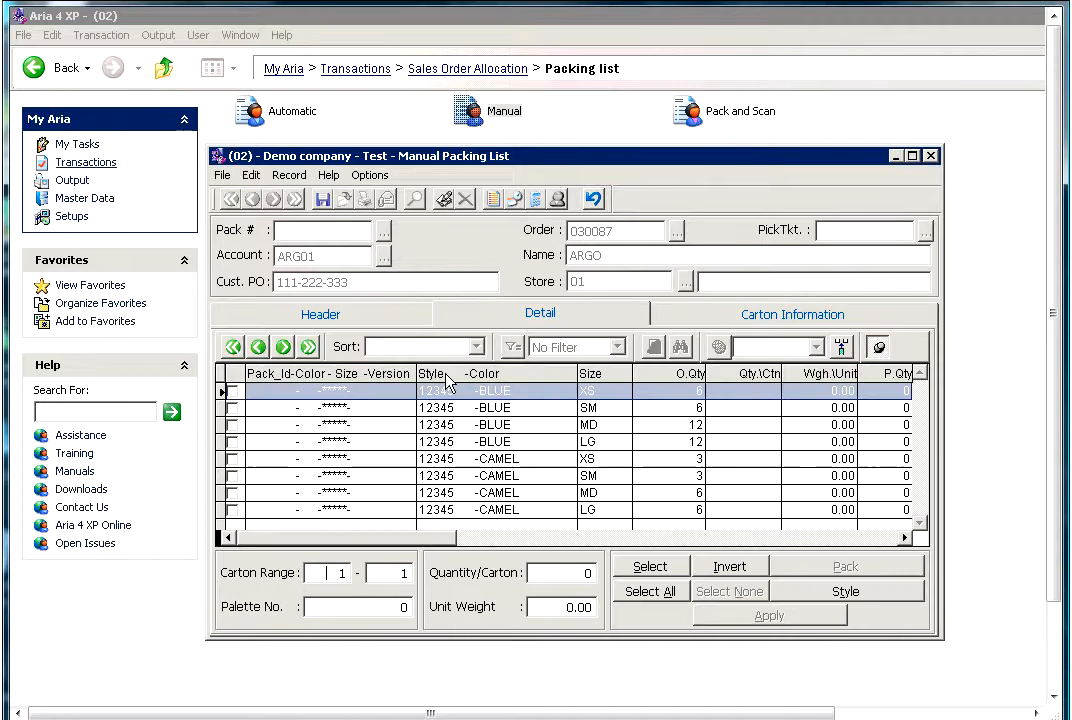
drag(416, 373, 309, 373)
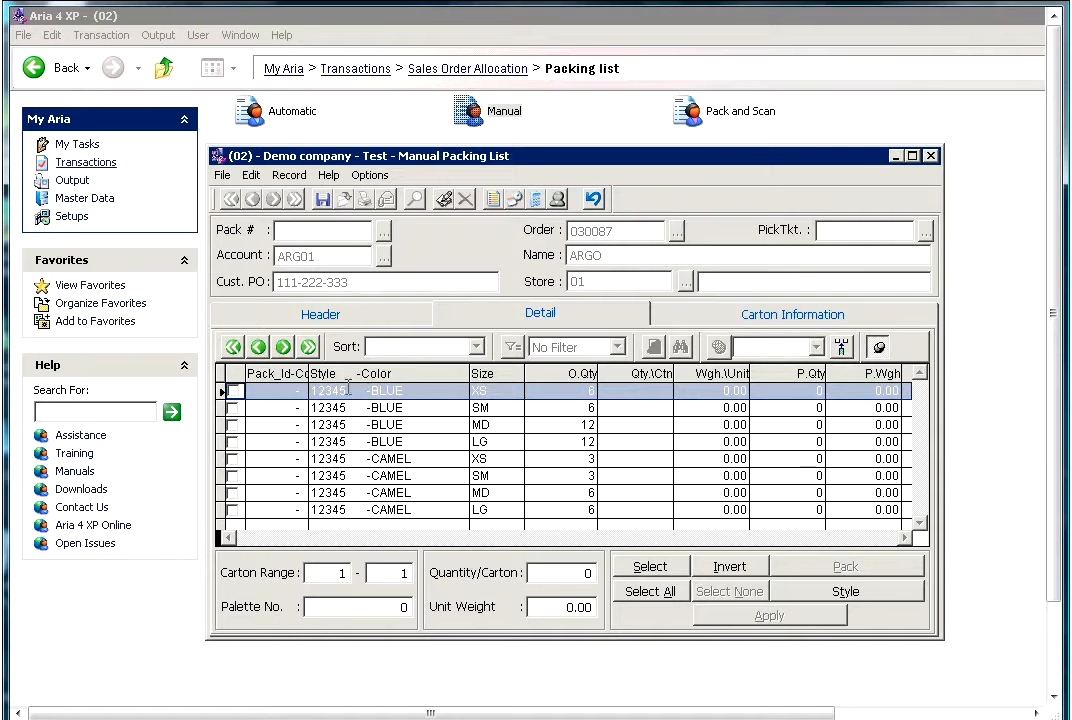
- Examine the style, color and size lines of the order in the detail grid
click(348, 390)
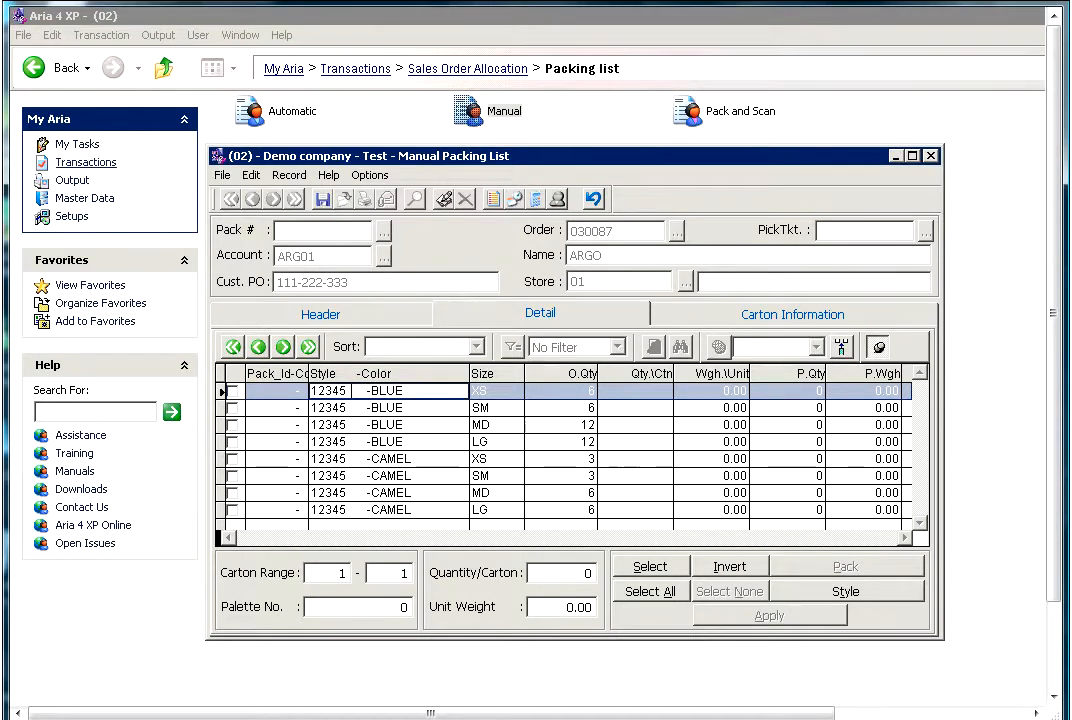
key(Down)
key(Down)
key(Down)
key(Up)
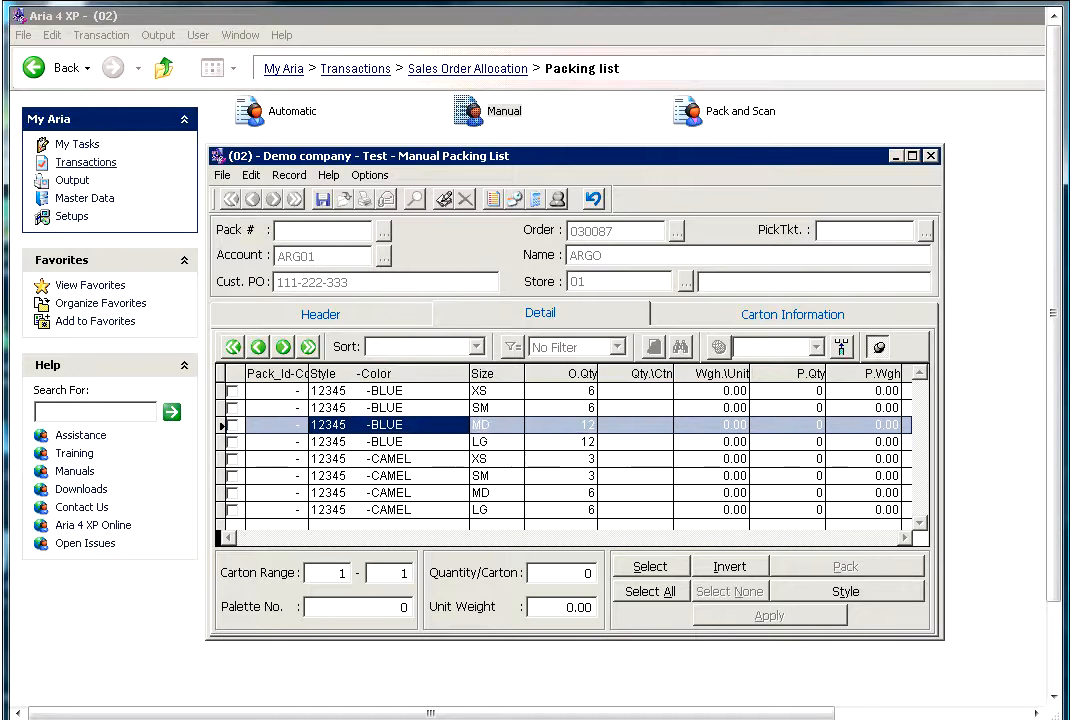
key(Up)
key(Up)
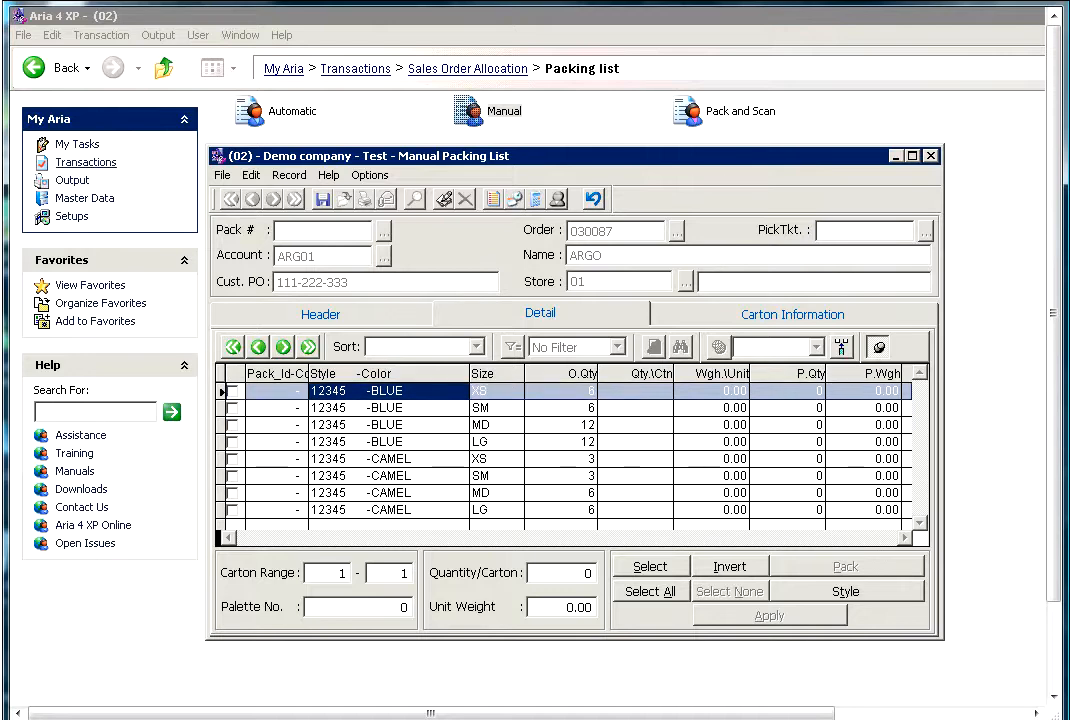
key(Down)
key(Up)
key(Down)
key(Up)
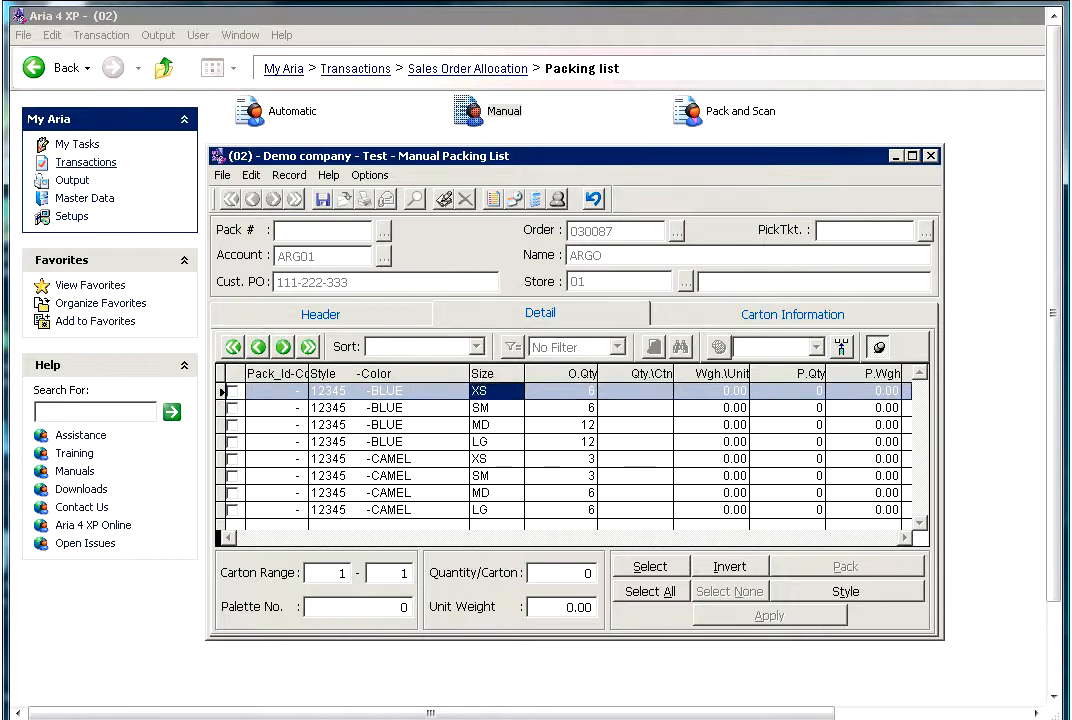
- Select all size lines of style 12345 in BLUE for packing
click(388, 391)
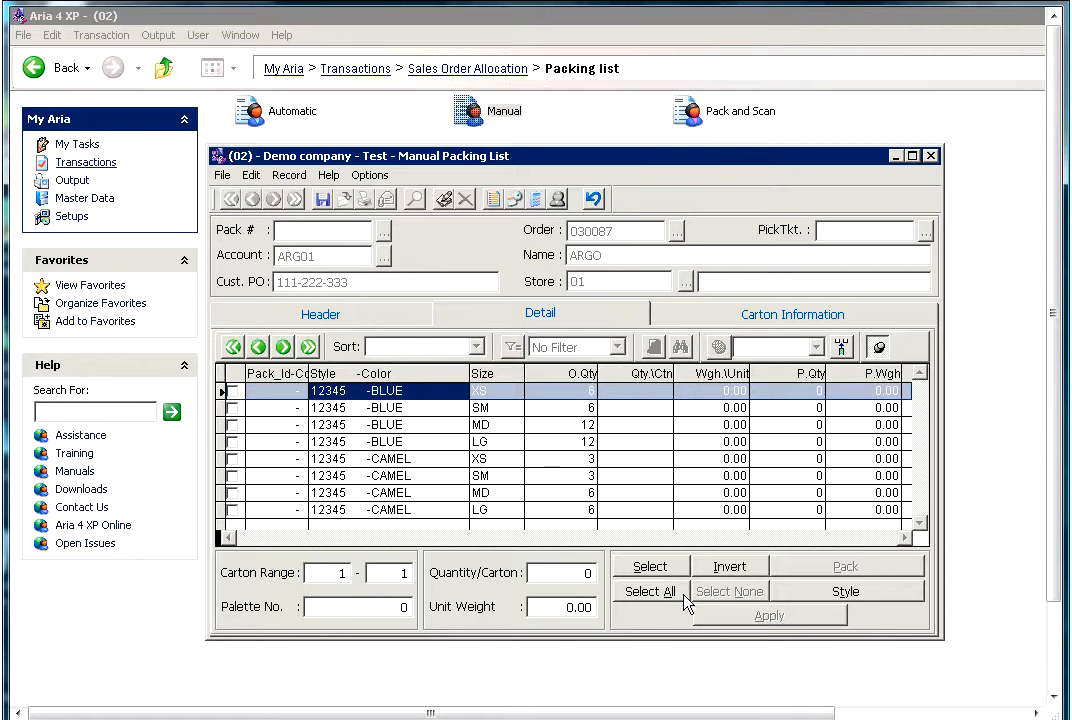
click(790, 598)
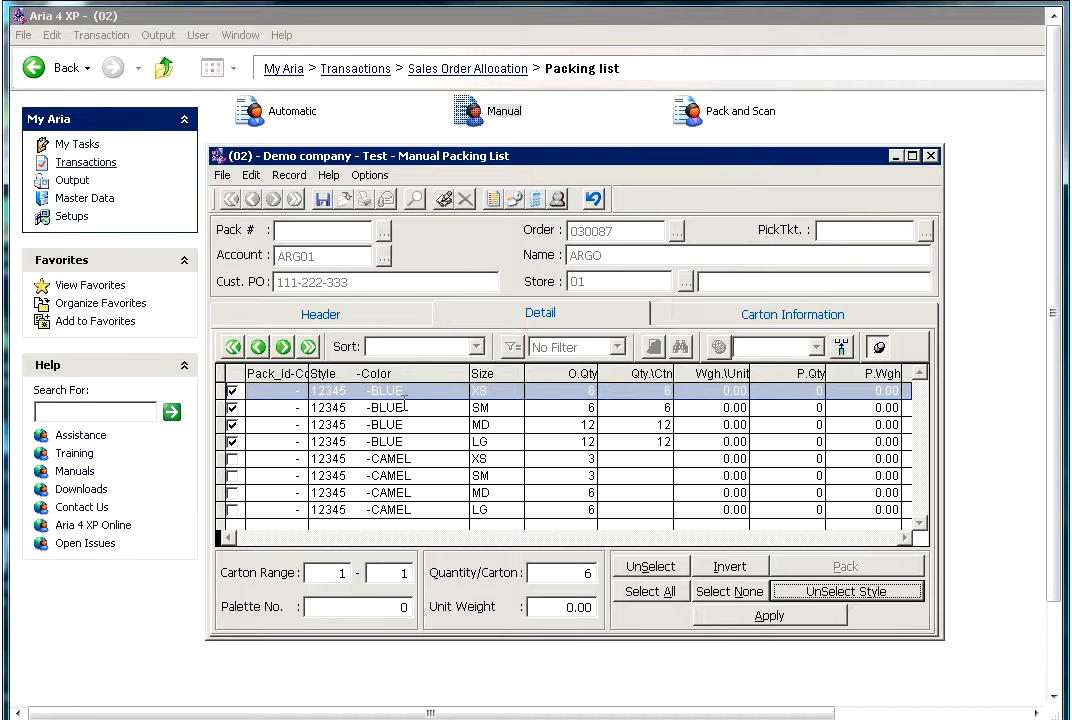
key(Tab)
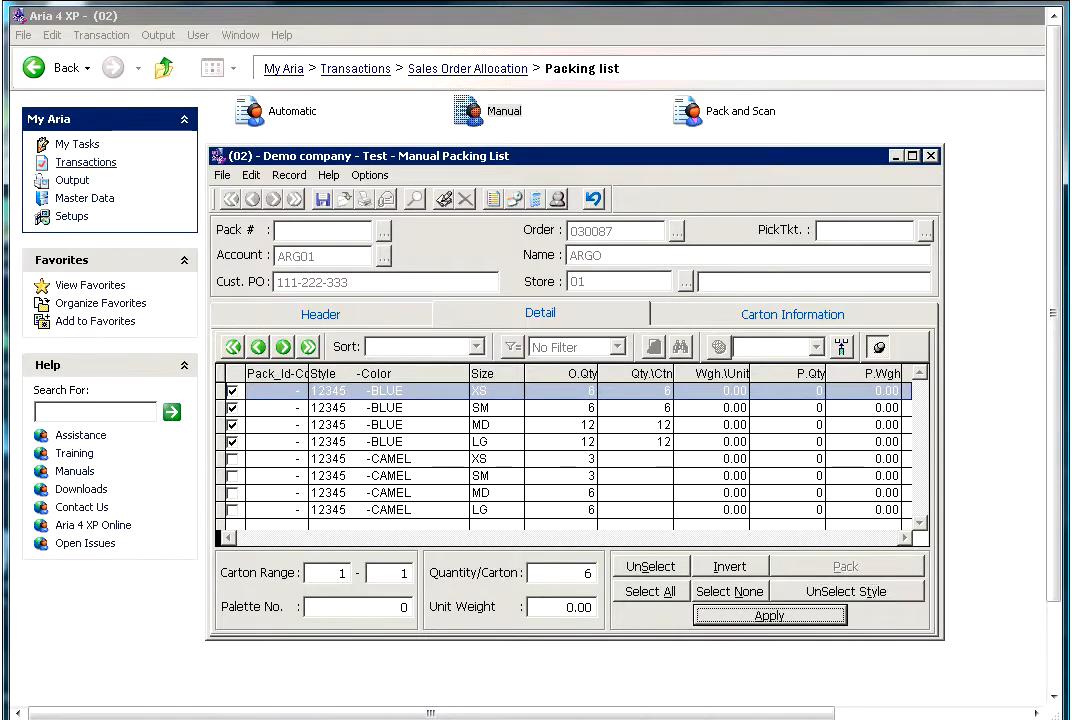
- Examine the order quantity and quantity per carton of each selected BLUE size
click(440, 408)
key(Down)
key(Up)
key(Up)
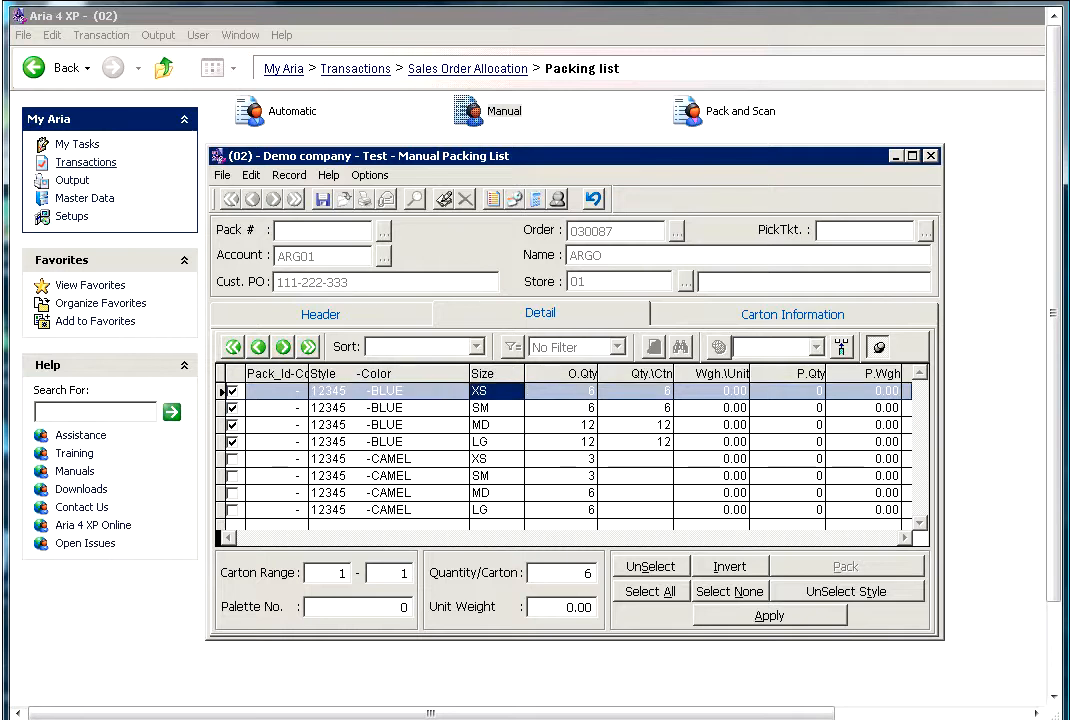
key(Down)
key(Down)
key(Down)
key(Up)
key(Up)
key(Up)
- Set the carton range to 1 through 3 for the selected BLUE lines
click(410, 572)
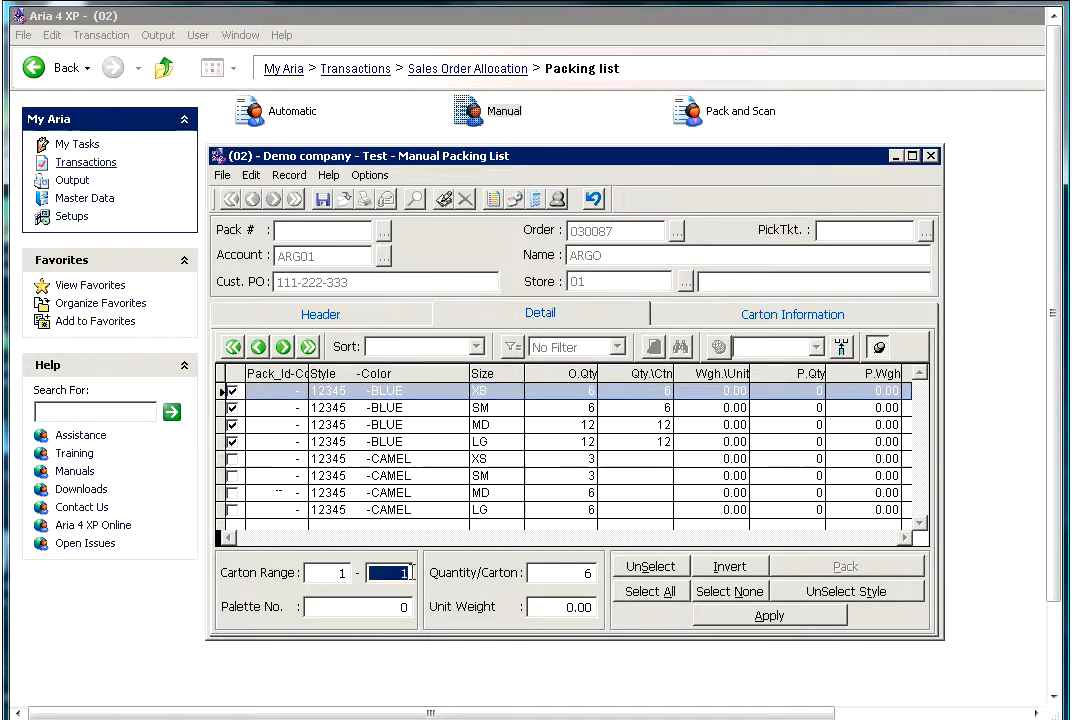
click(345, 573)
click(378, 574)
text(3)
key(Tab)
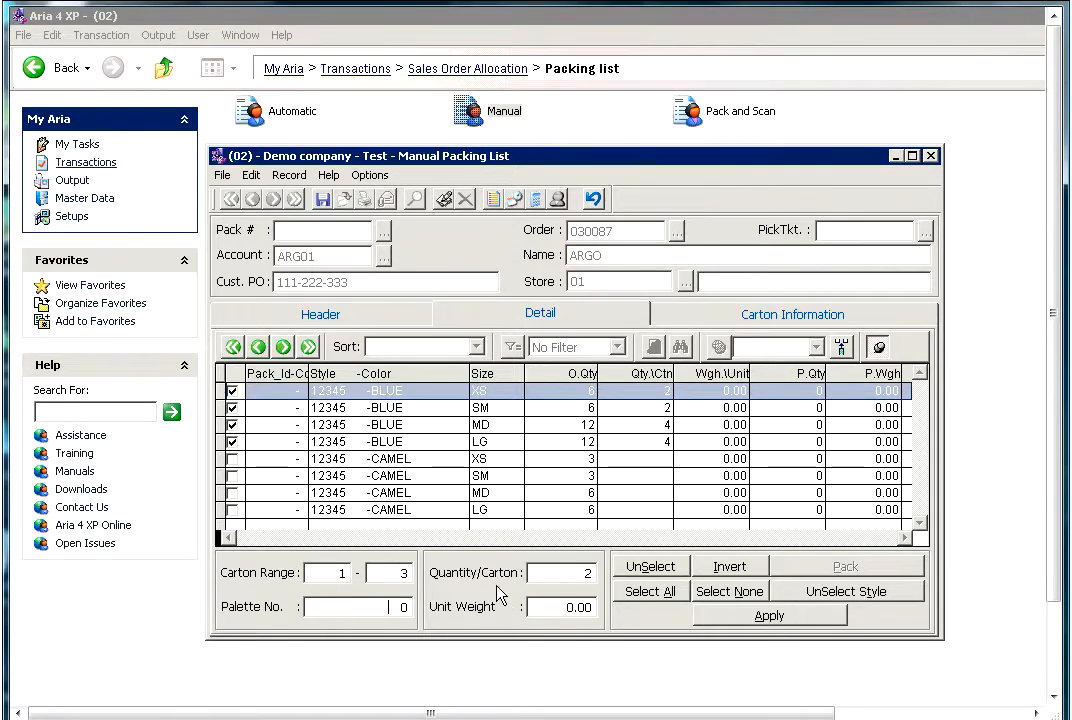
- Set the unit weight of the BLUE XS line to 2.25 and apply the packing to the selected lines
click(579, 573)
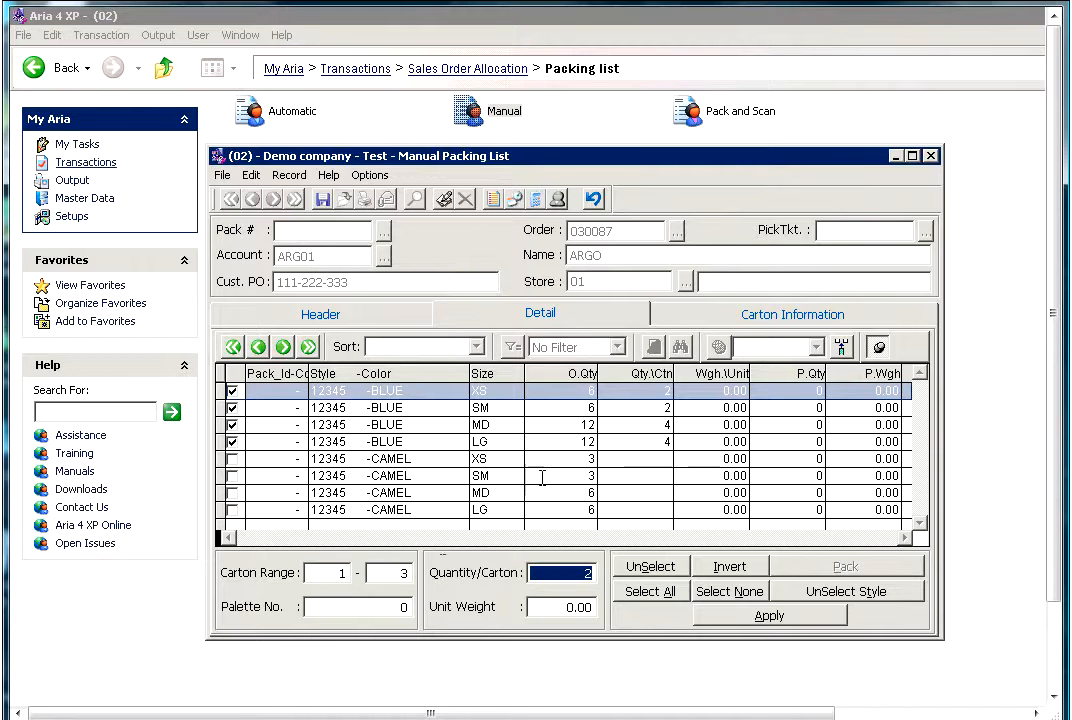
click(560, 373)
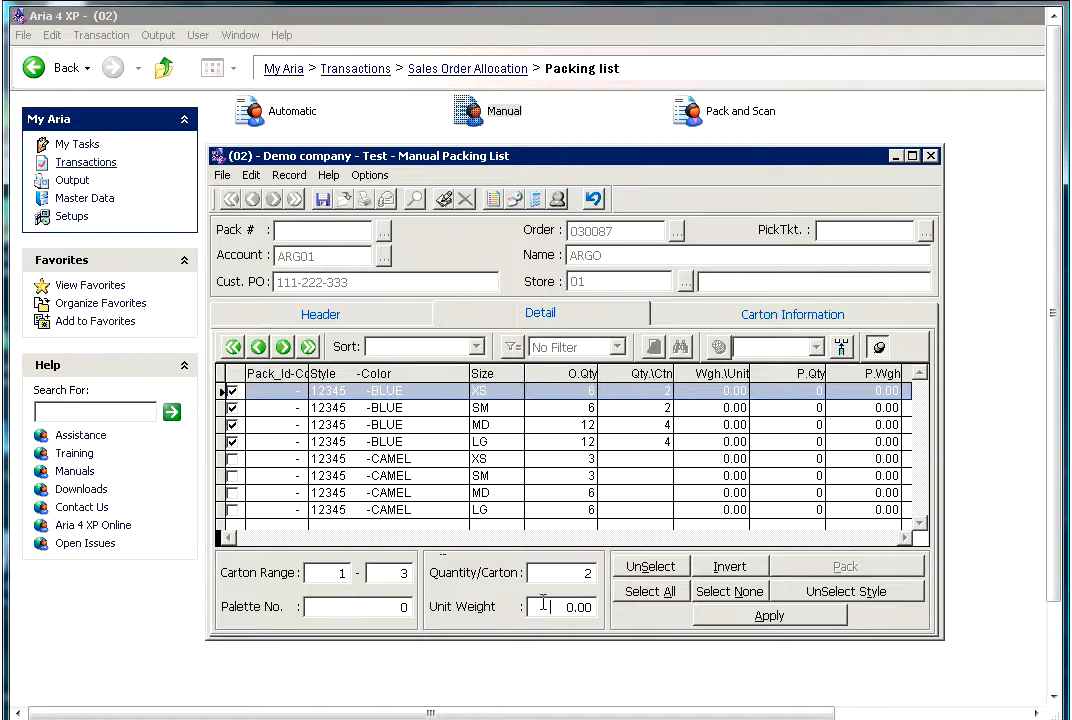
drag(545, 606, 608, 617)
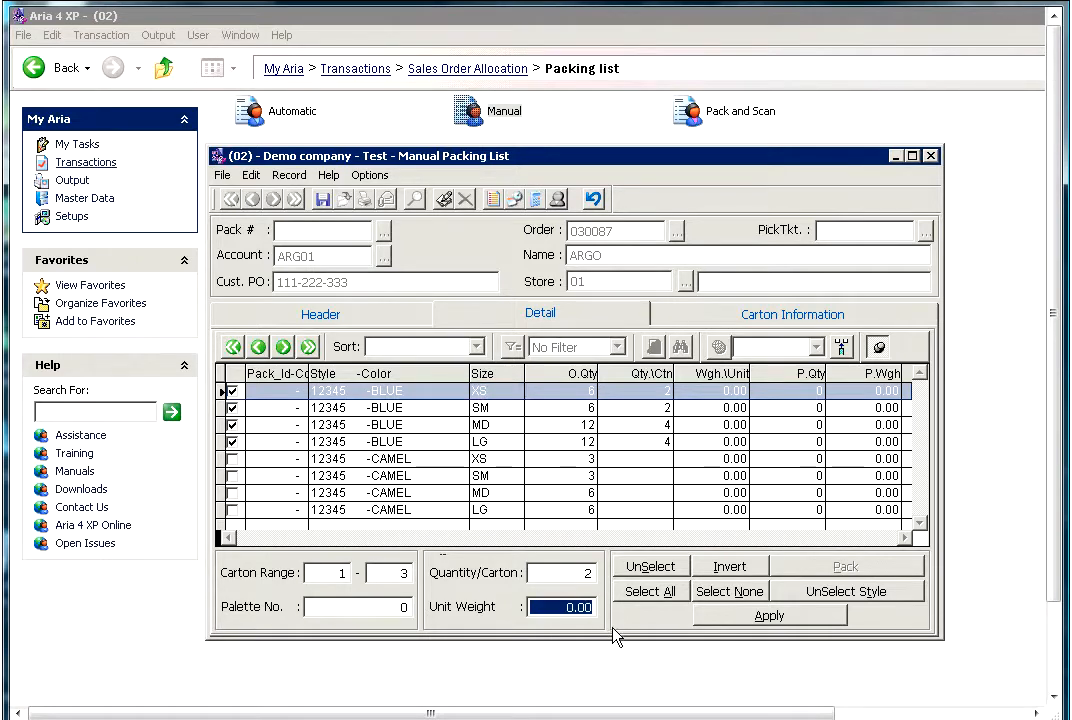
text(2.2)
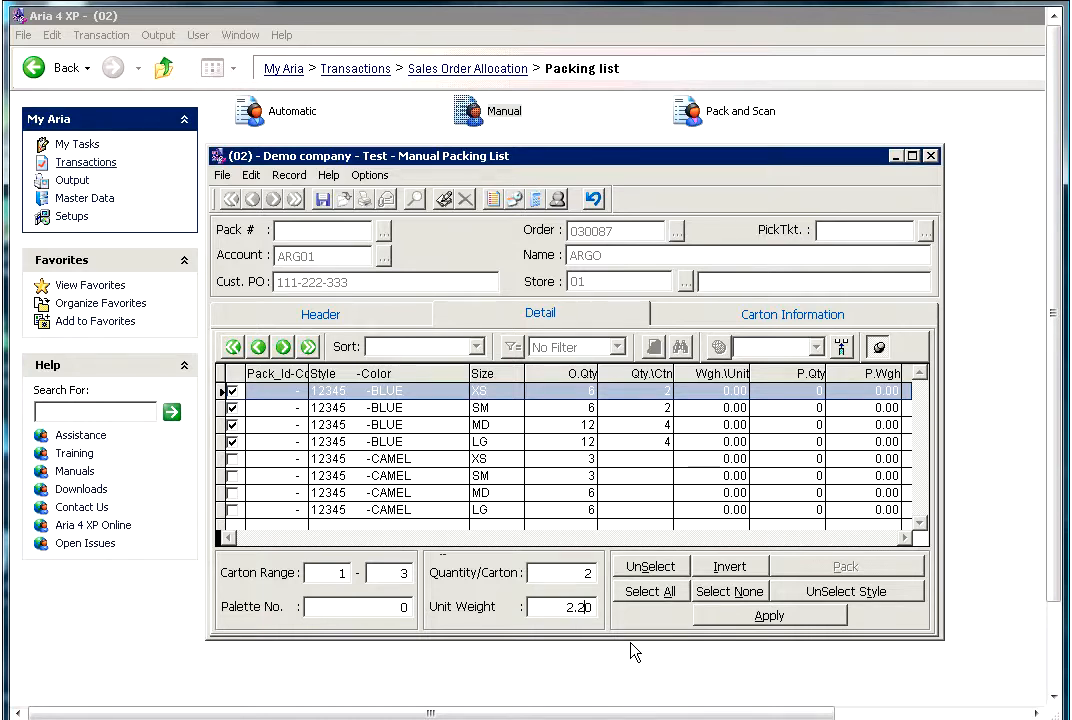
text(5)
click(548, 577)
click(731, 620)
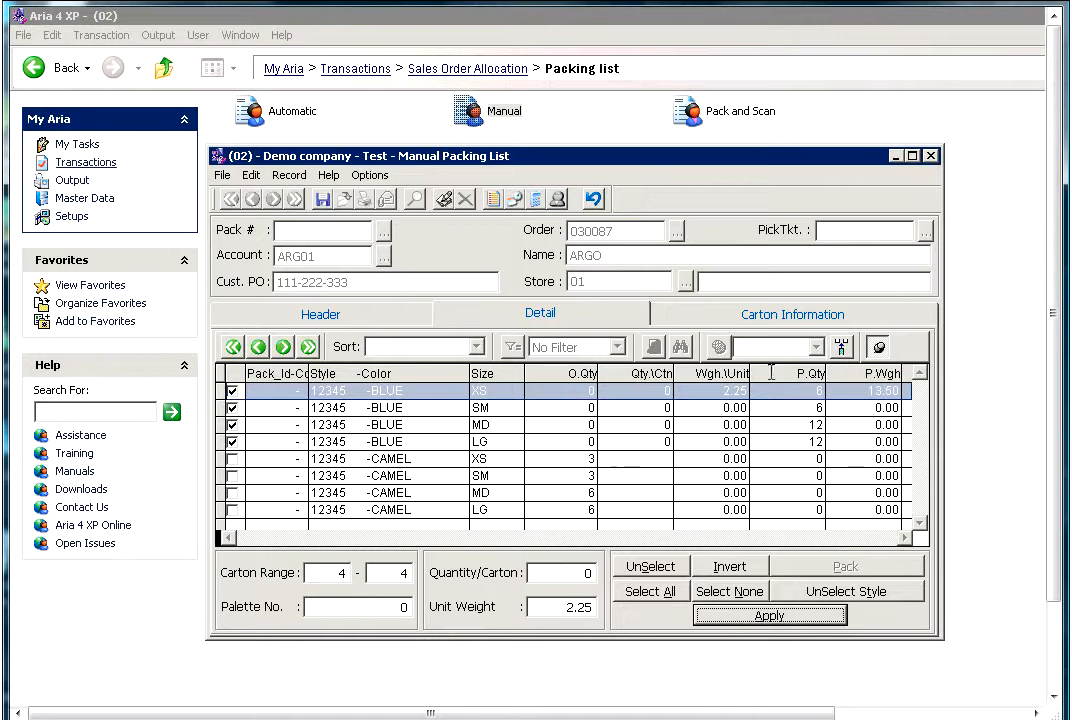
click(771, 373)
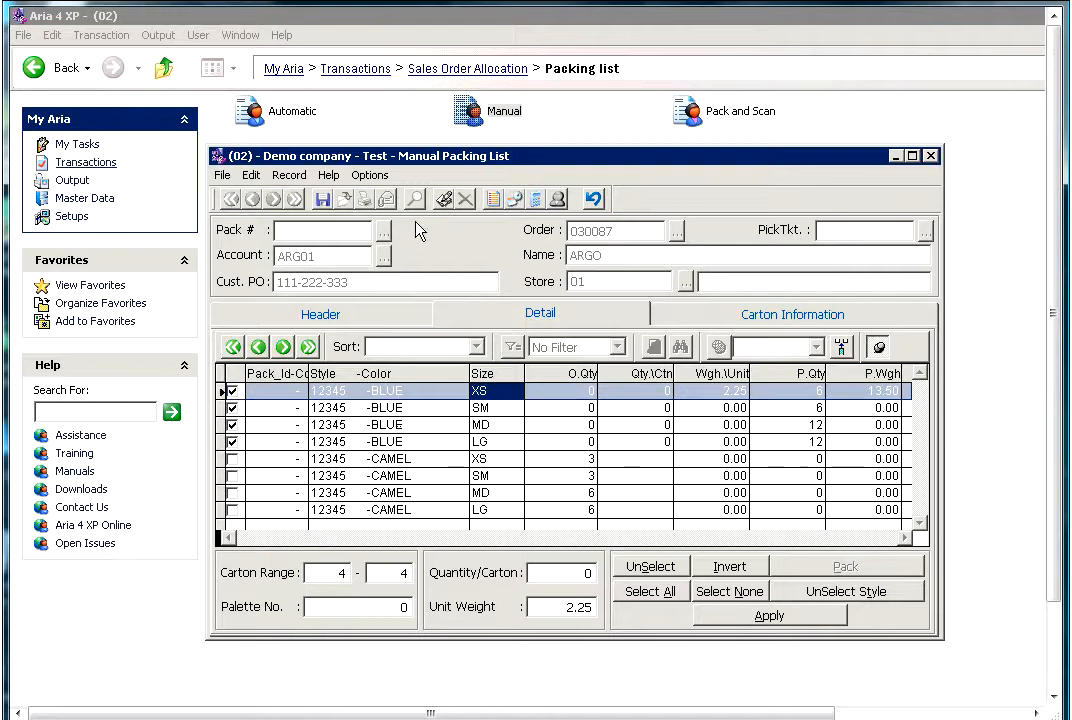
- Limit the detail grid to open quantities only and highlight the CAMEL SM line
click(380, 176)
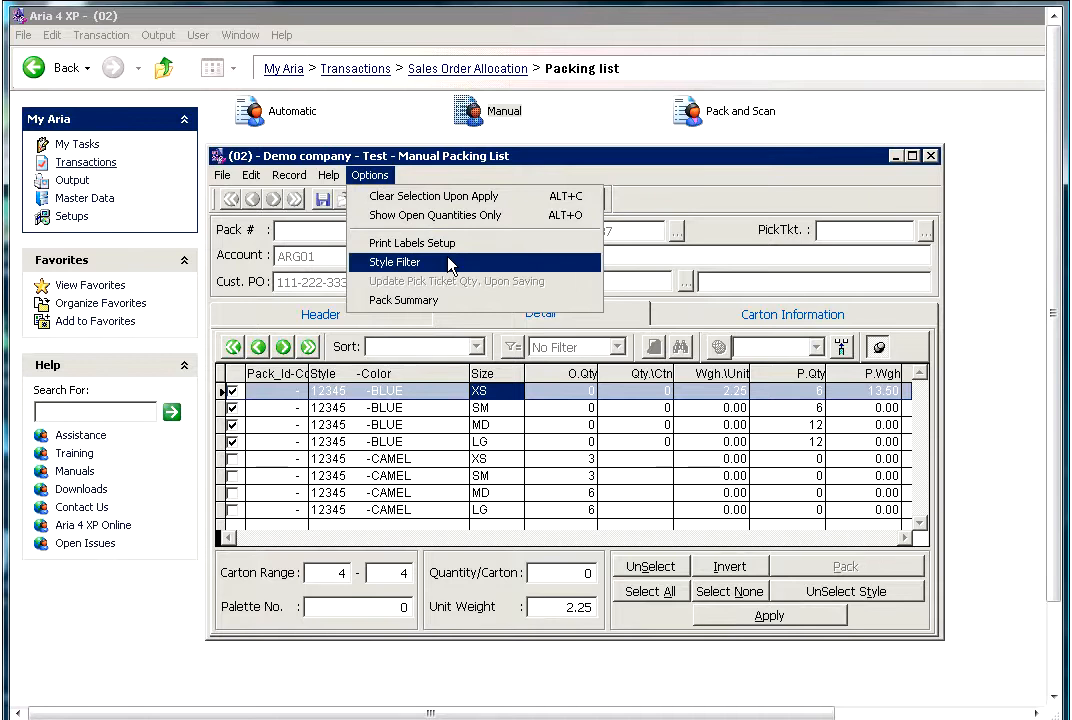
click(510, 222)
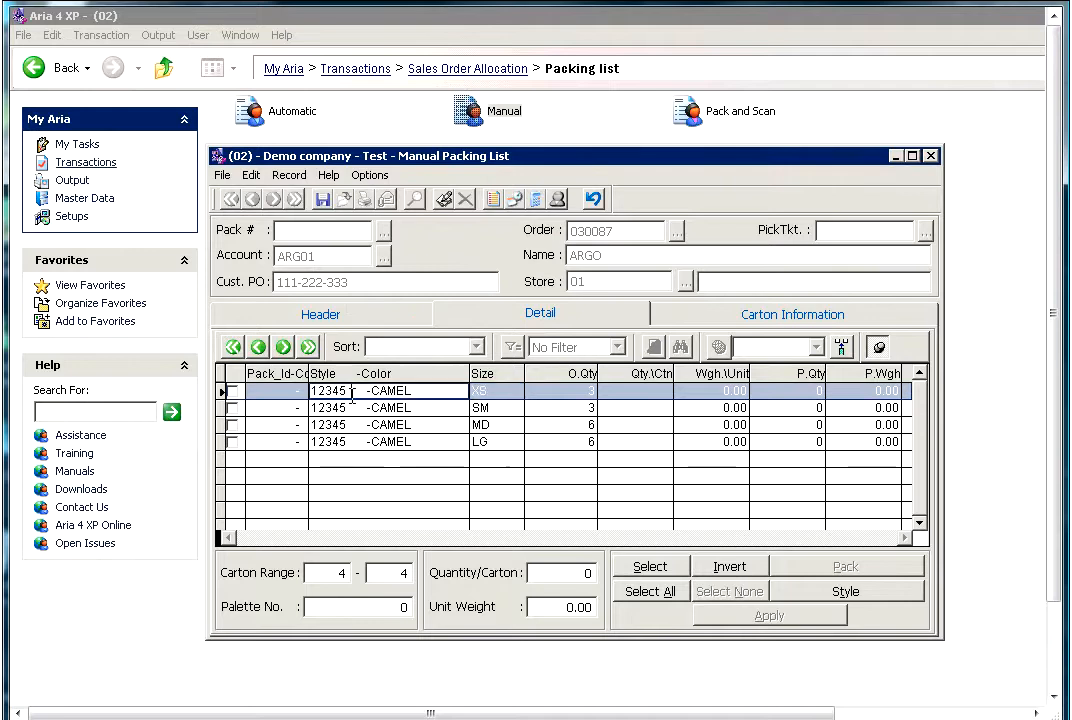
click(352, 407)
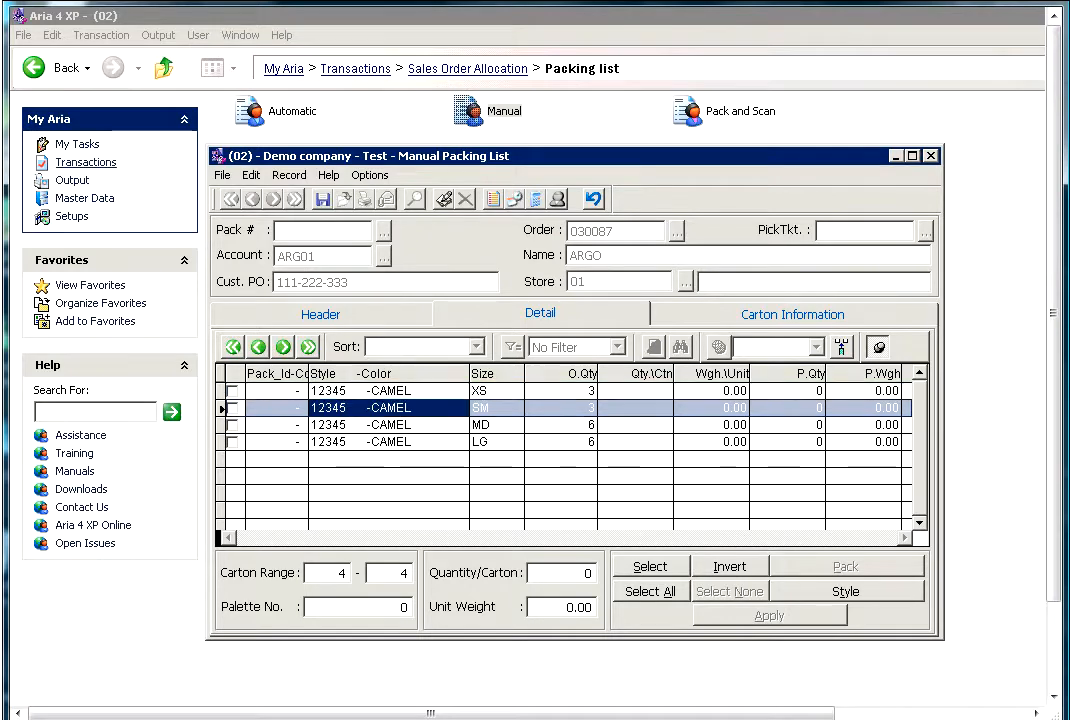
- Select the CAMEL XS and SM lines and apply their packing to carton 4
click(352, 391)
click(352, 408)
click(352, 442)
click(352, 408)
click(432, 391)
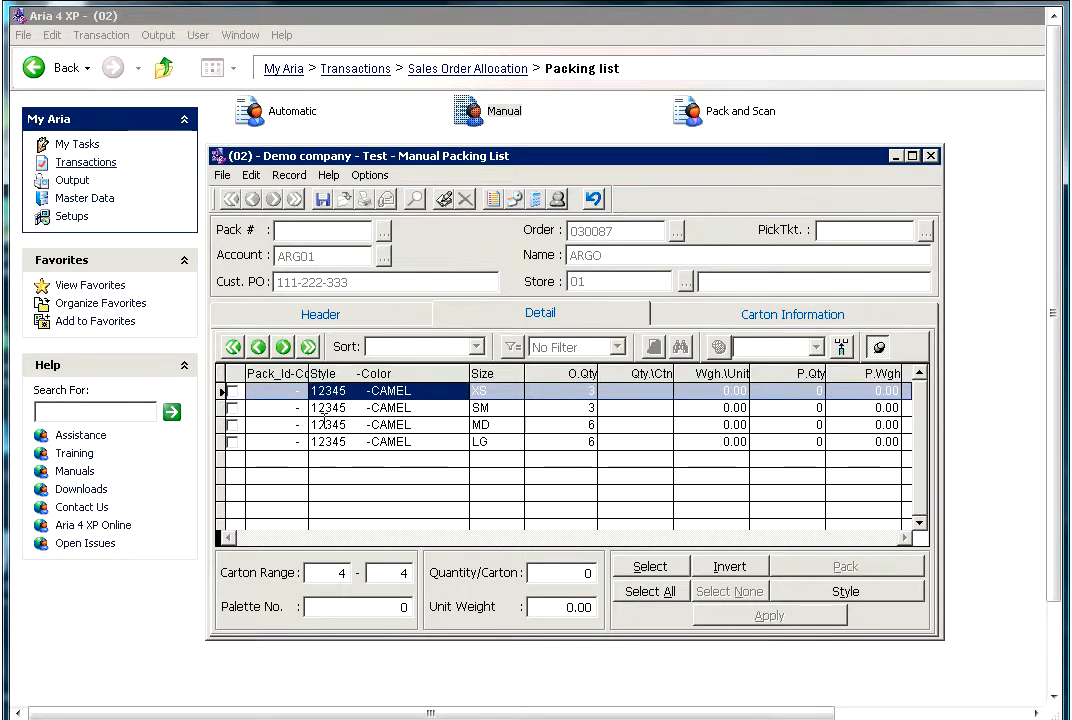
click(650, 567)
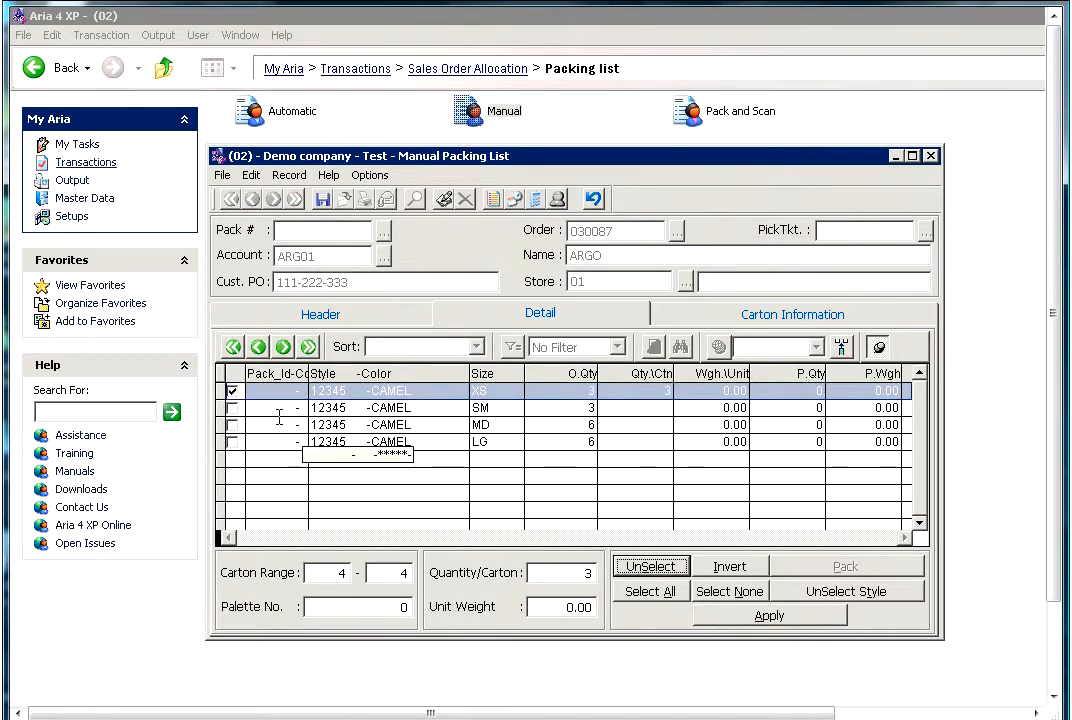
click(262, 406)
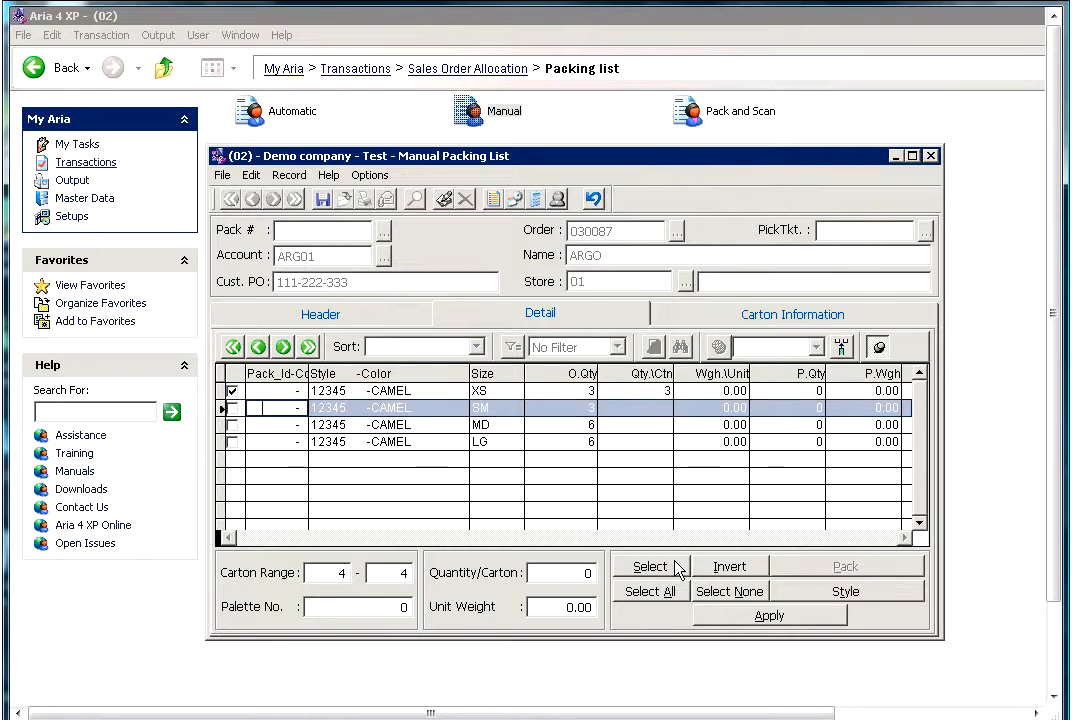
click(635, 567)
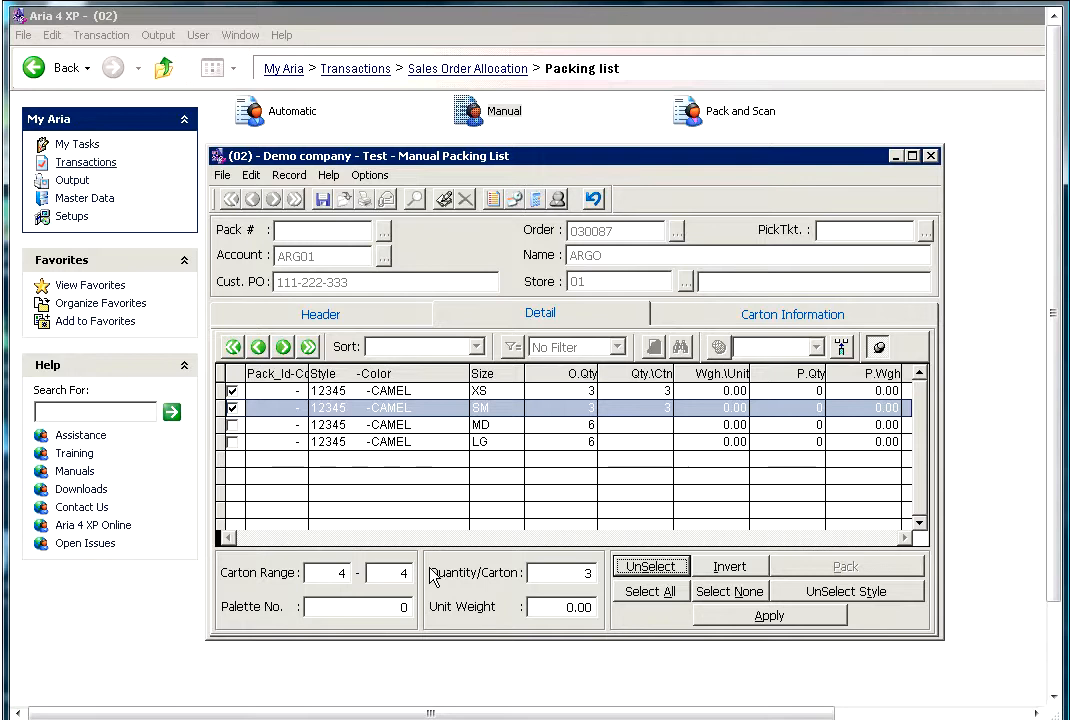
click(396, 573)
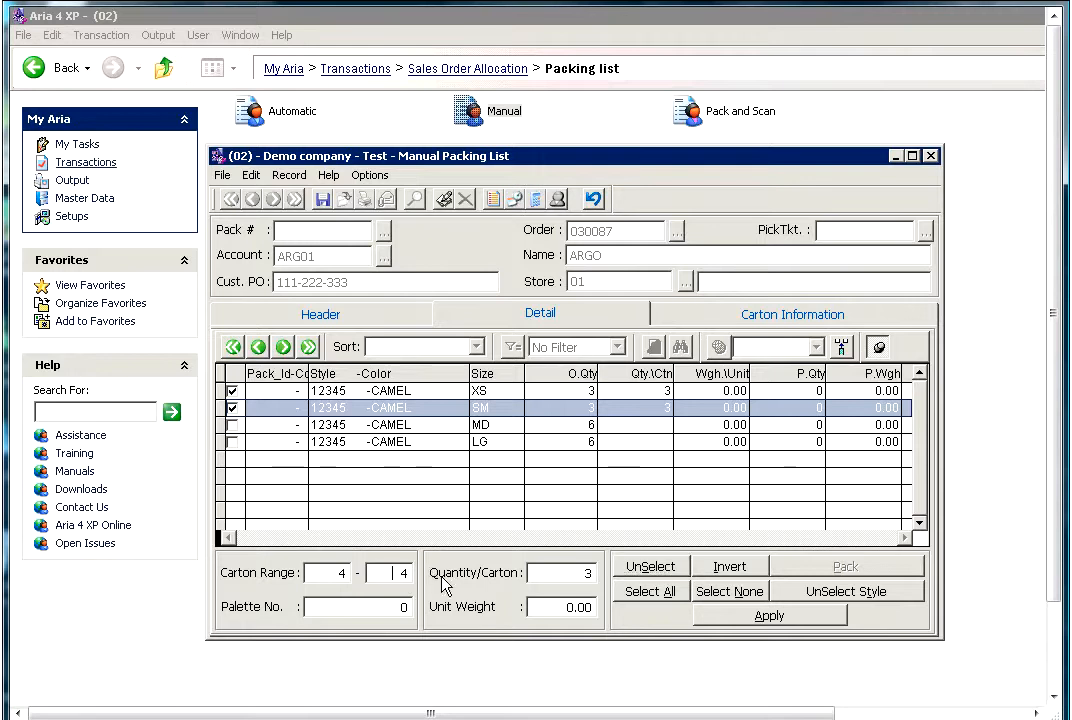
click(742, 618)
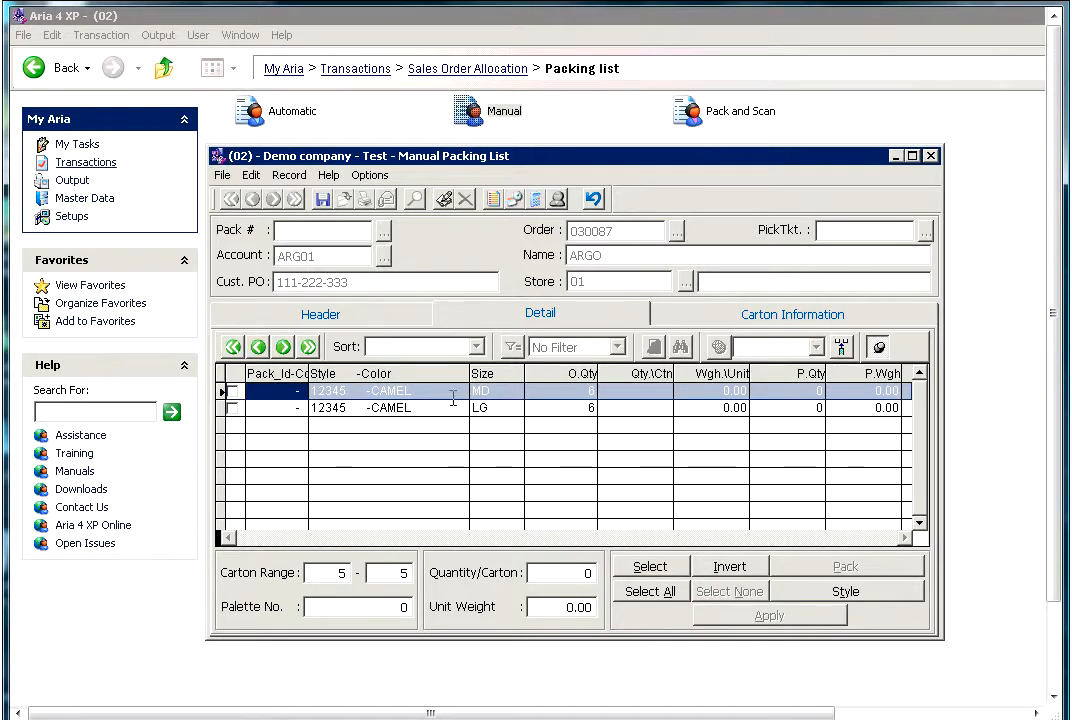
- Select the CAMEL MD and LG lines and set their carton range to 5 through 6
click(233, 391)
click(233, 408)
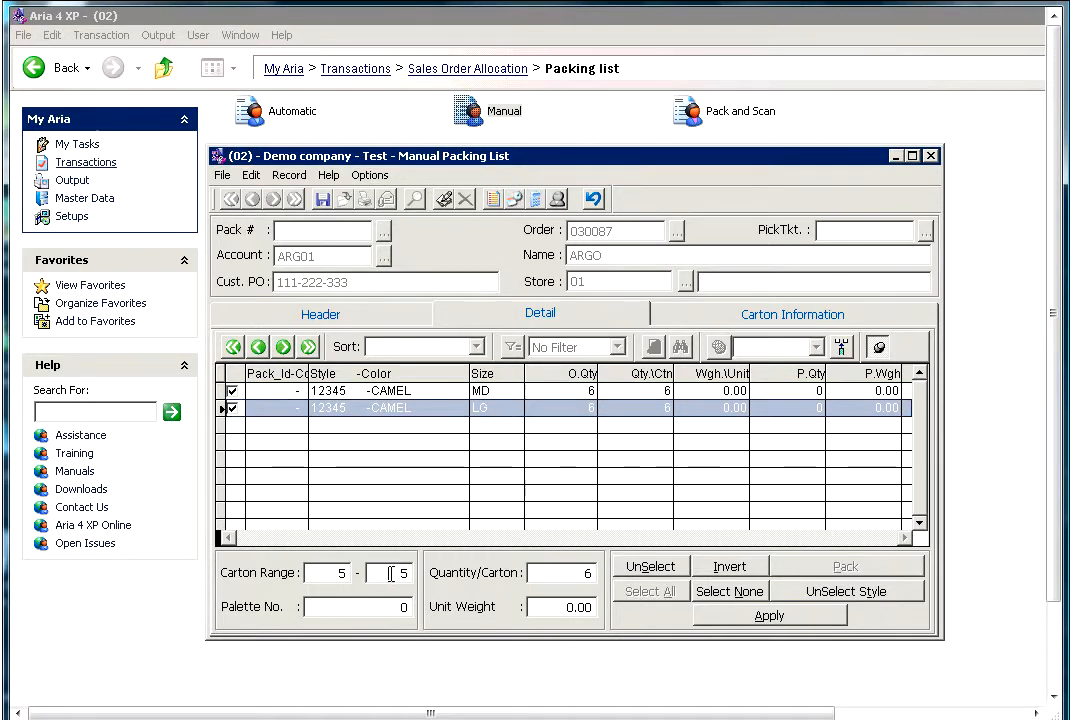
click(384, 576)
text(6)
key(Tab)
click(553, 576)
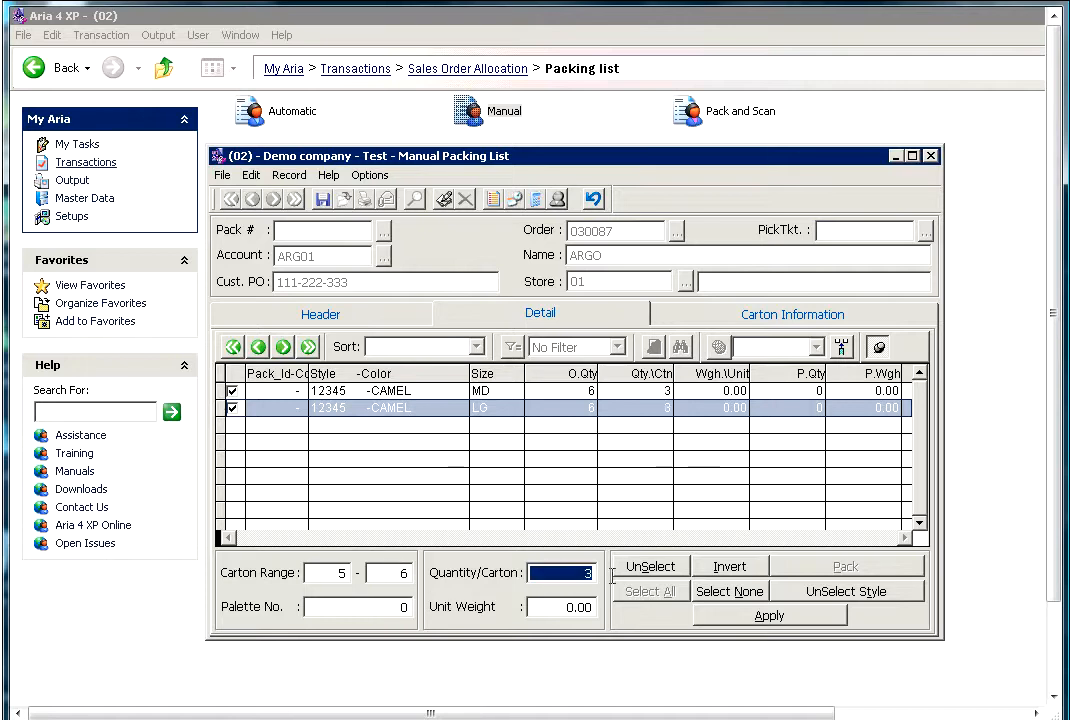
- Set the unit weight of the CAMEL LG line to 1.75 and apply the packing to the selected lines
click(550, 604)
text(1.75)
key(Tab)
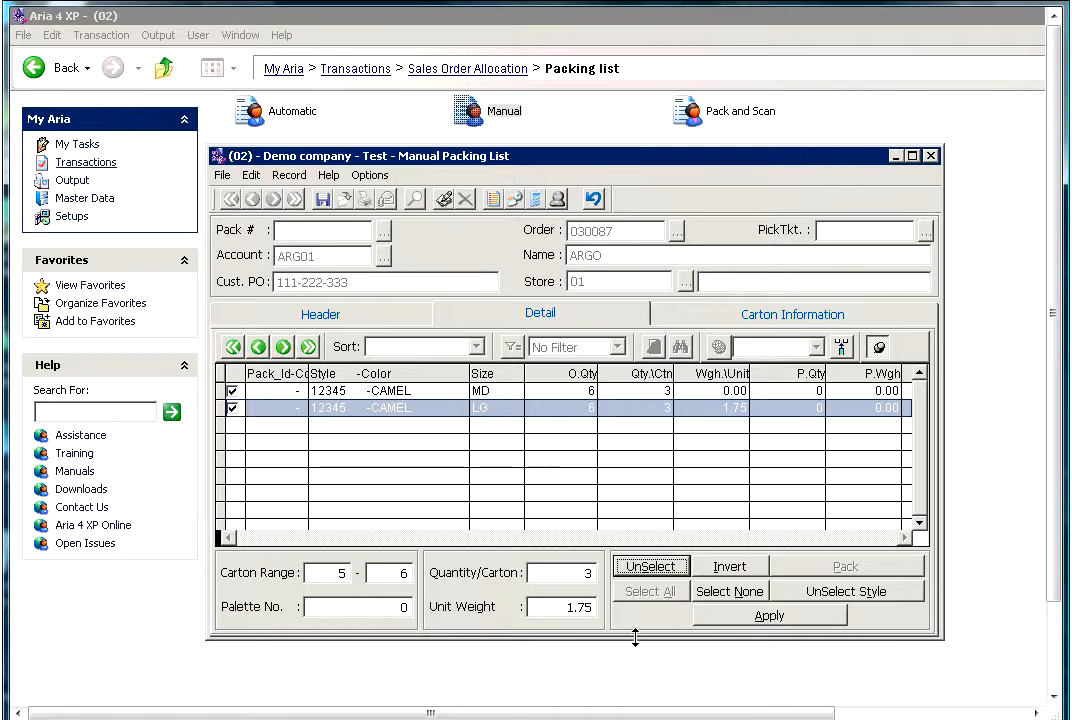
click(709, 622)
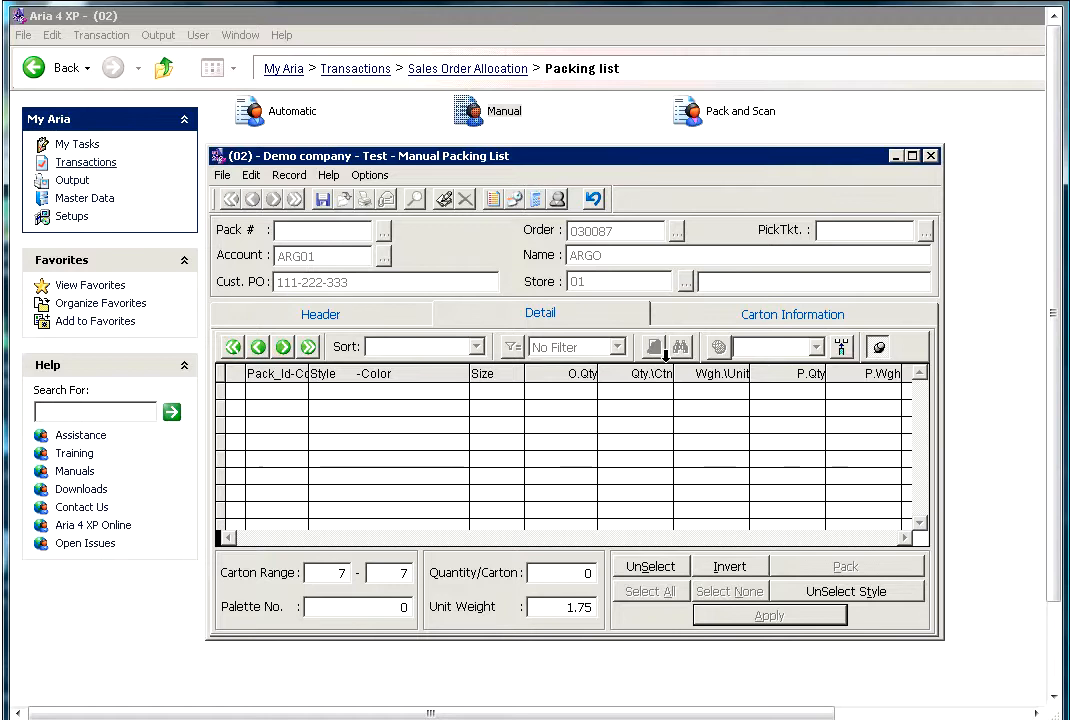
- Open the carton information and browse through the packed cartons and their contents
click(701, 319)
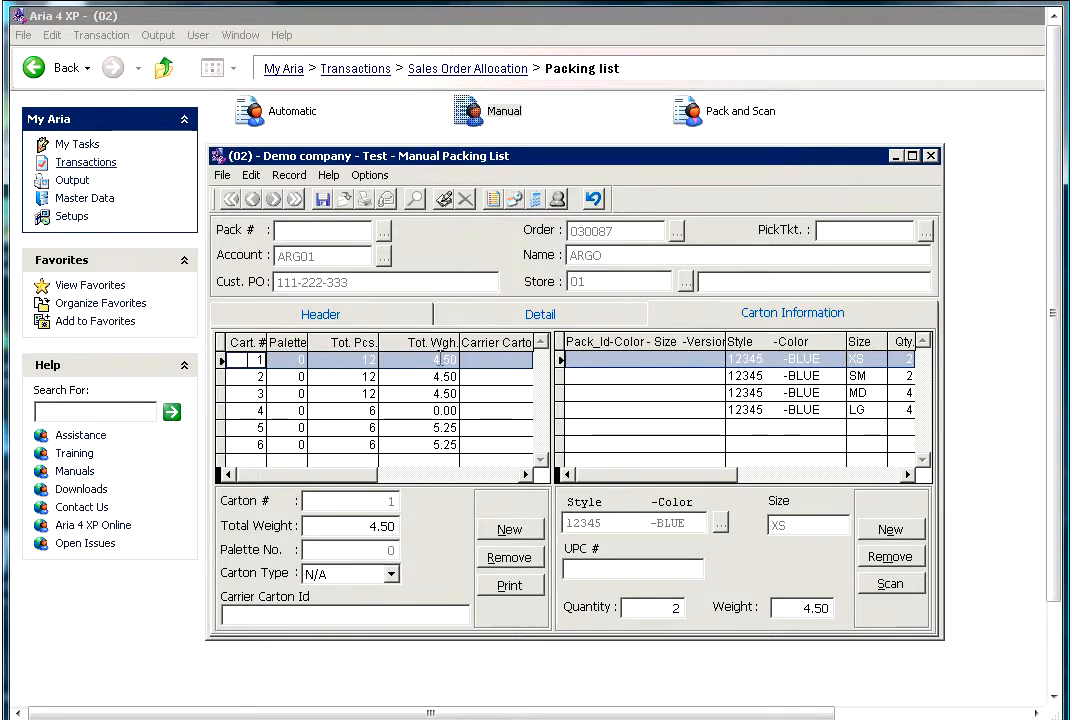
key(Down)
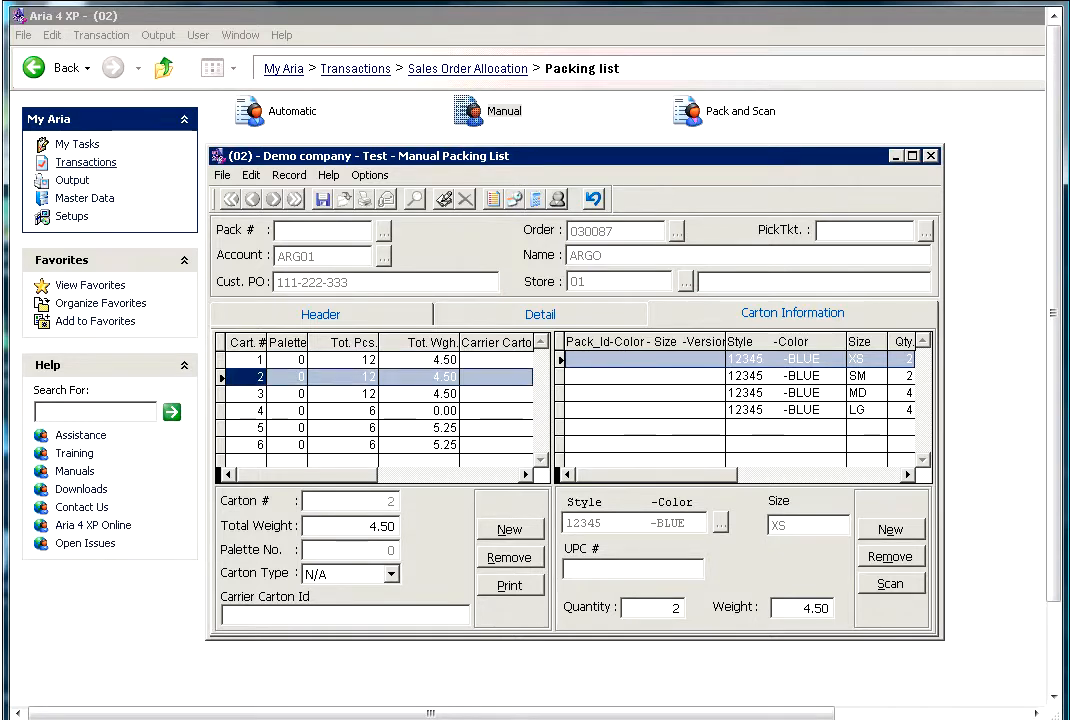
key(Down)
key(Down)
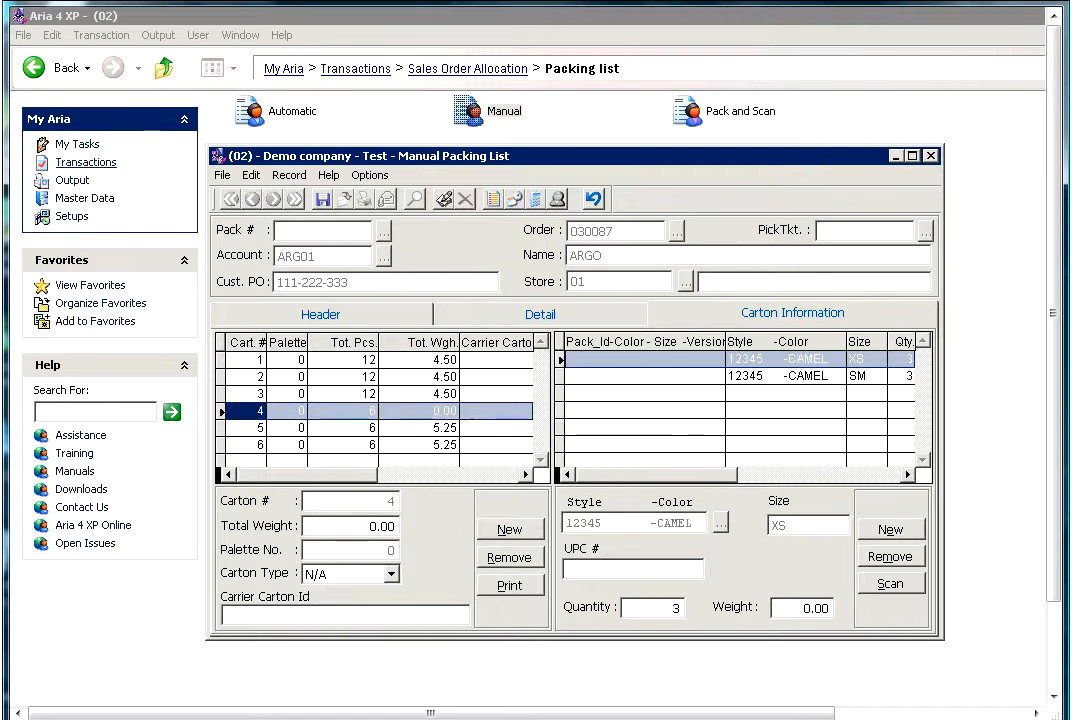
key(Down)
key(Down)
key(Up)
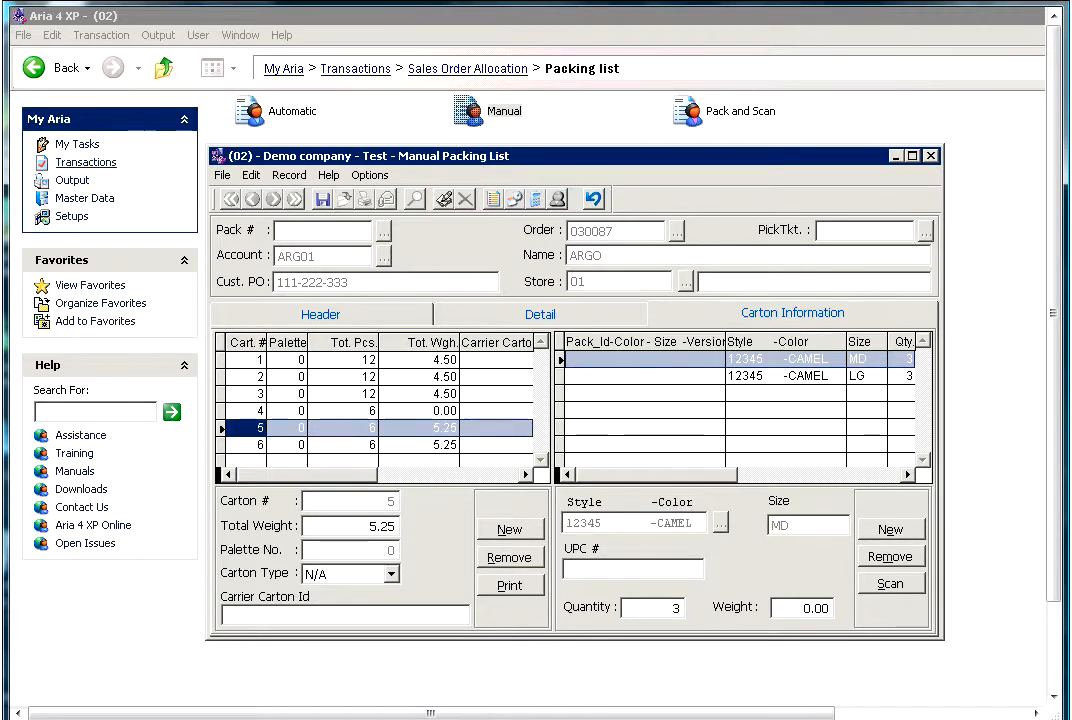
key(Up)
key(Up)
key(Up)
key(Up)
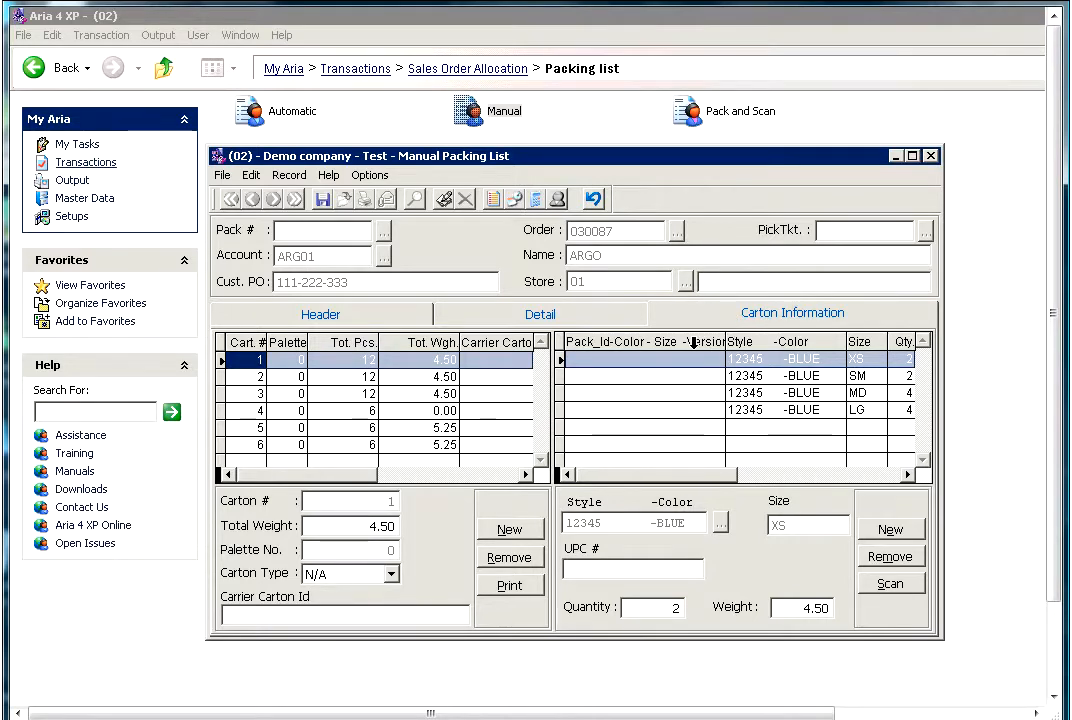
- Examine the size, quantity and weight of each style line in carton 1
click(736, 340)
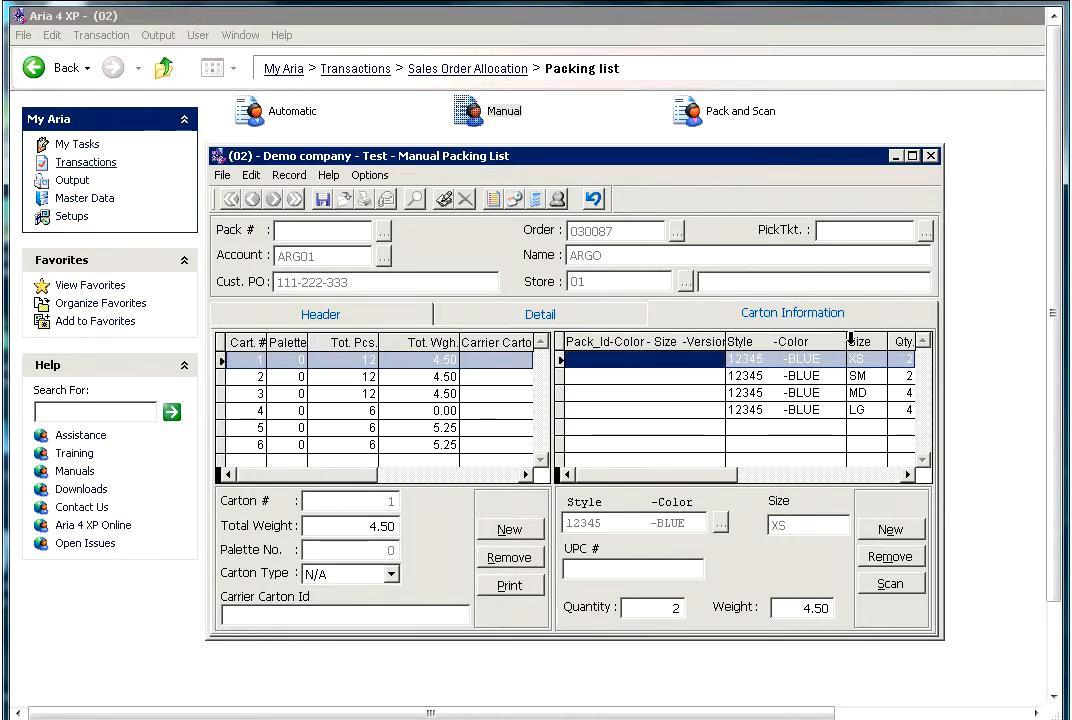
click(908, 475)
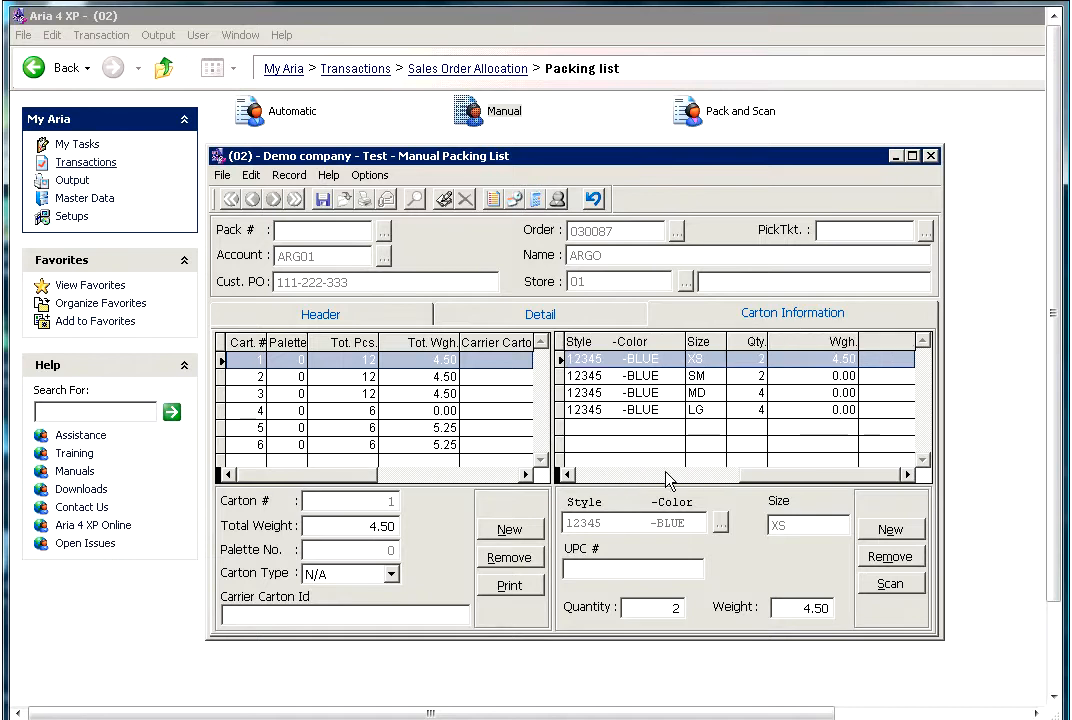
click(624, 478)
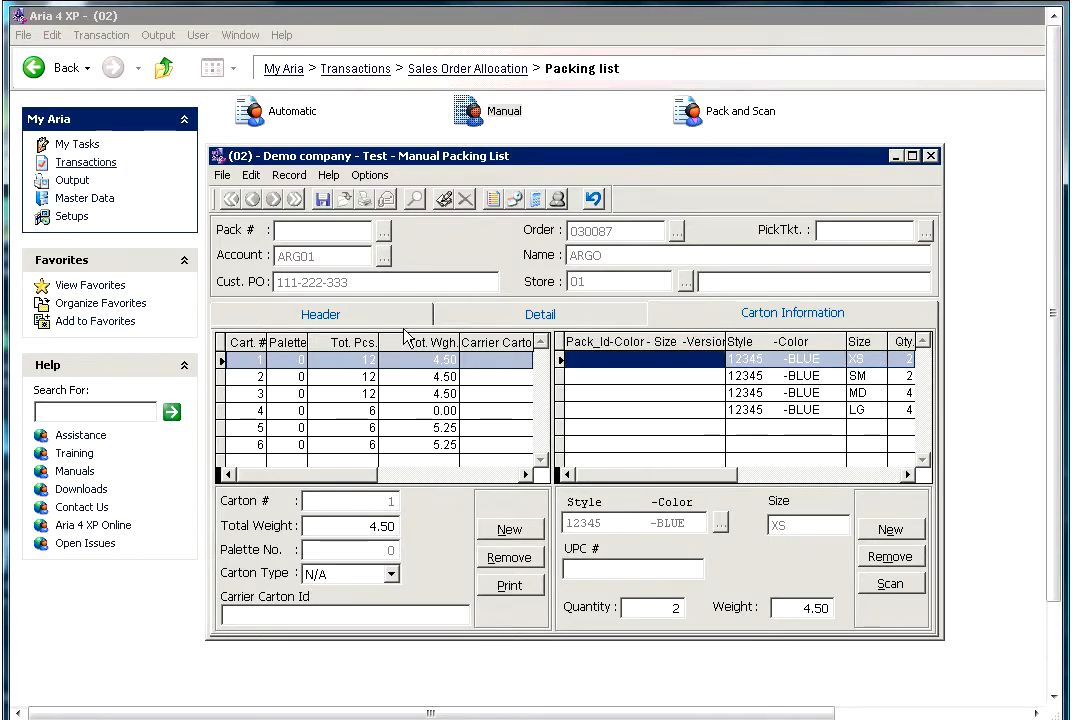
- Compare which style colors and sizes are packed in each carton, going from carton 1 to 6 and back
click(323, 362)
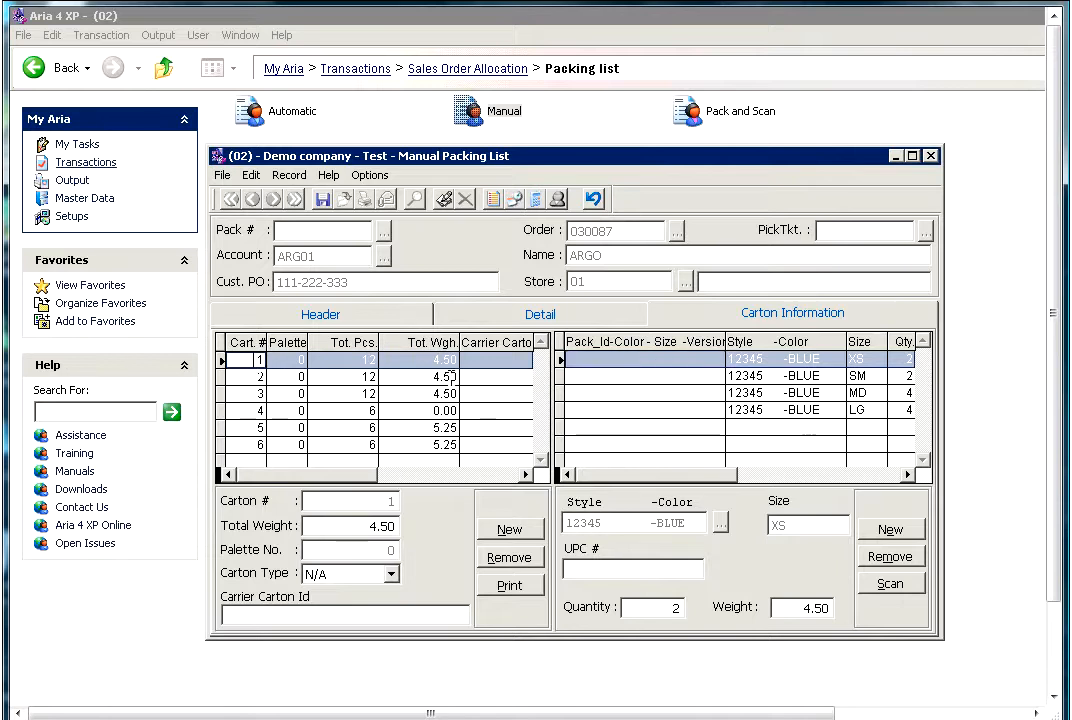
key(Down)
key(Down)
key(Down)
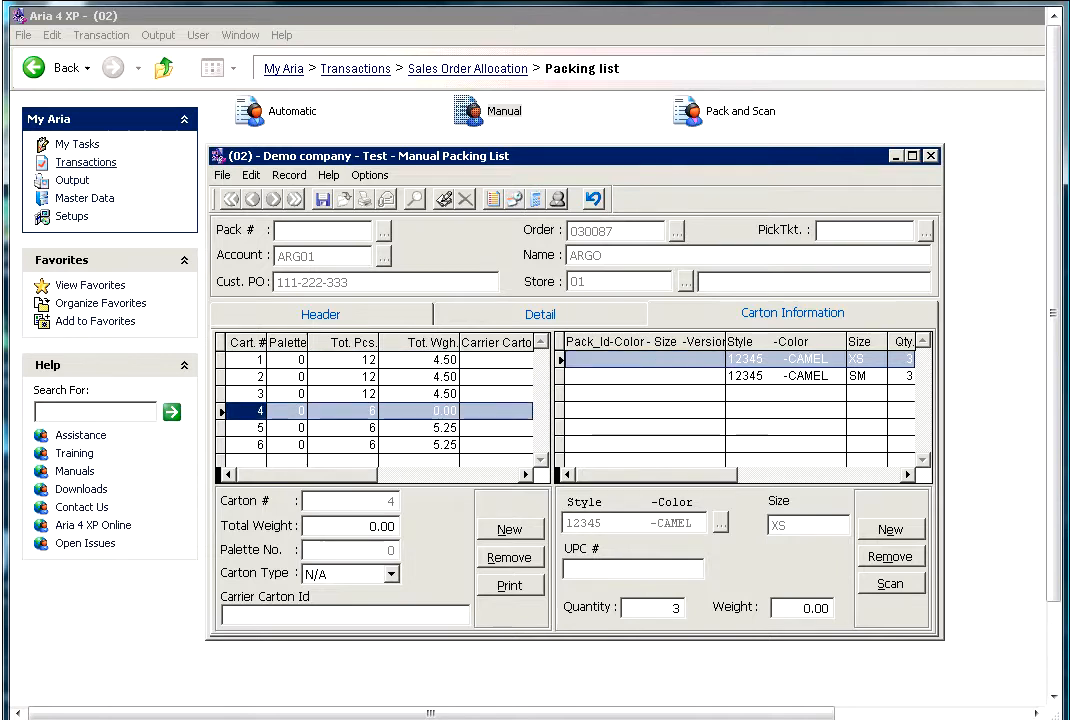
key(Down)
key(Down)
key(Up)
key(Up)
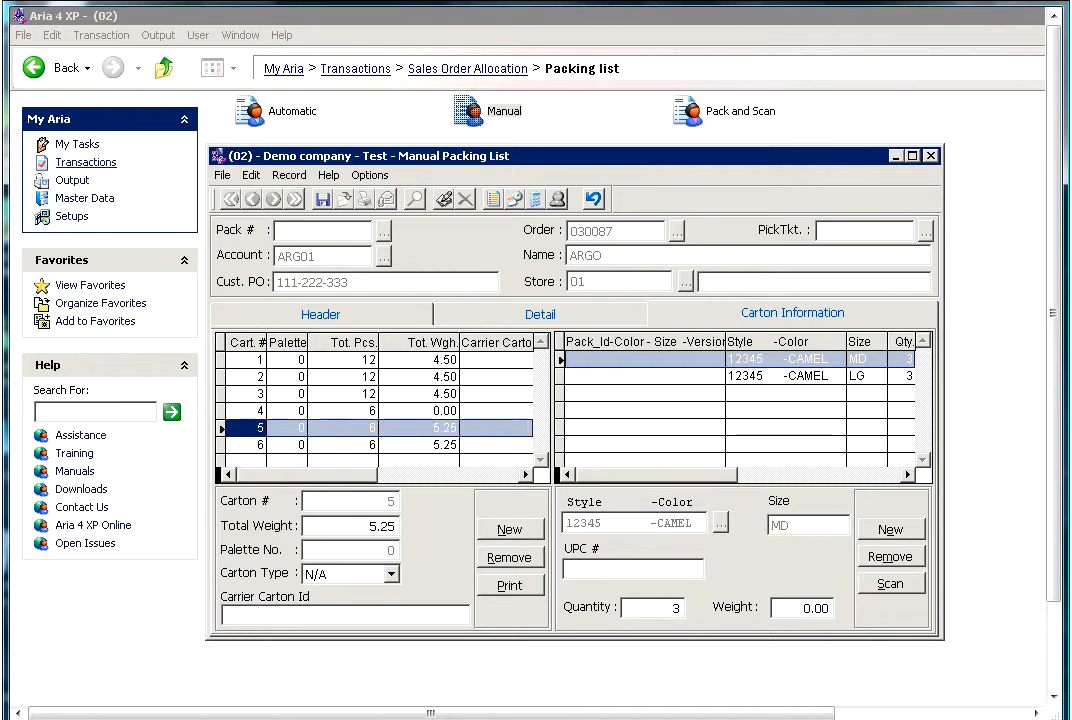
key(Up)
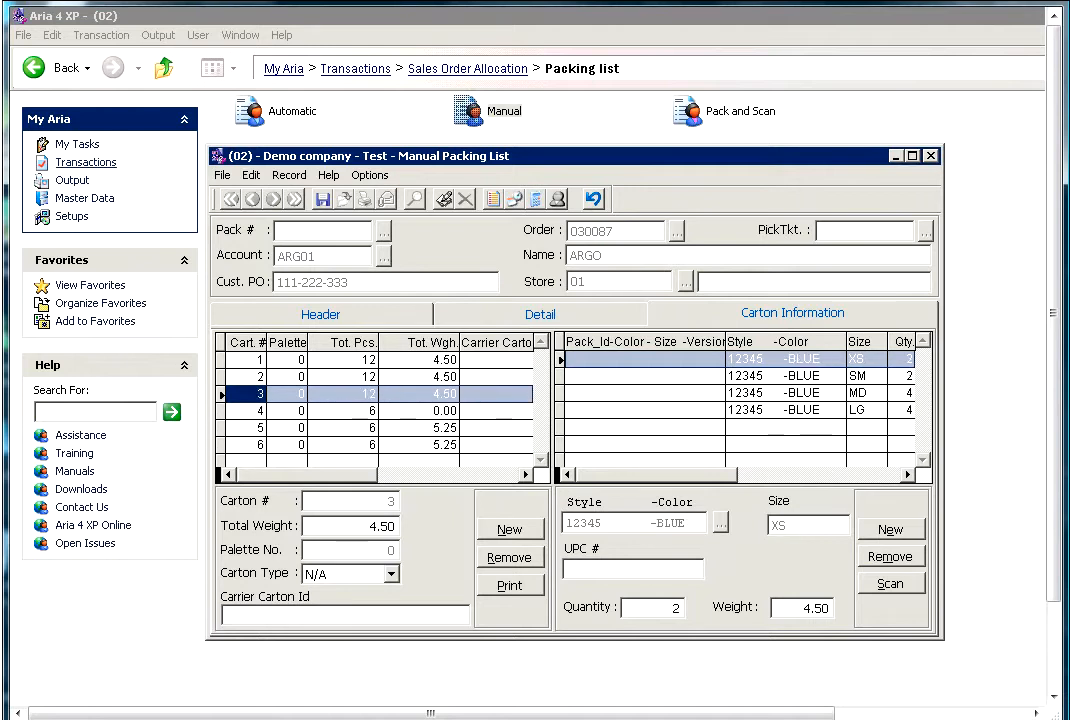
key(Up)
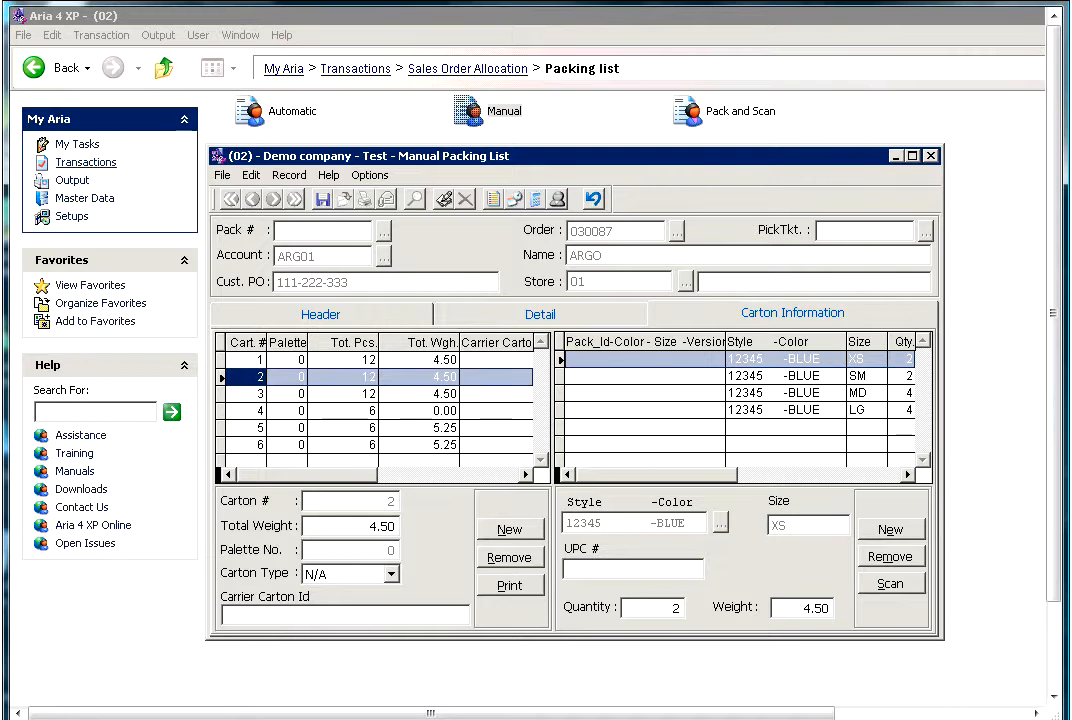
key(Up)
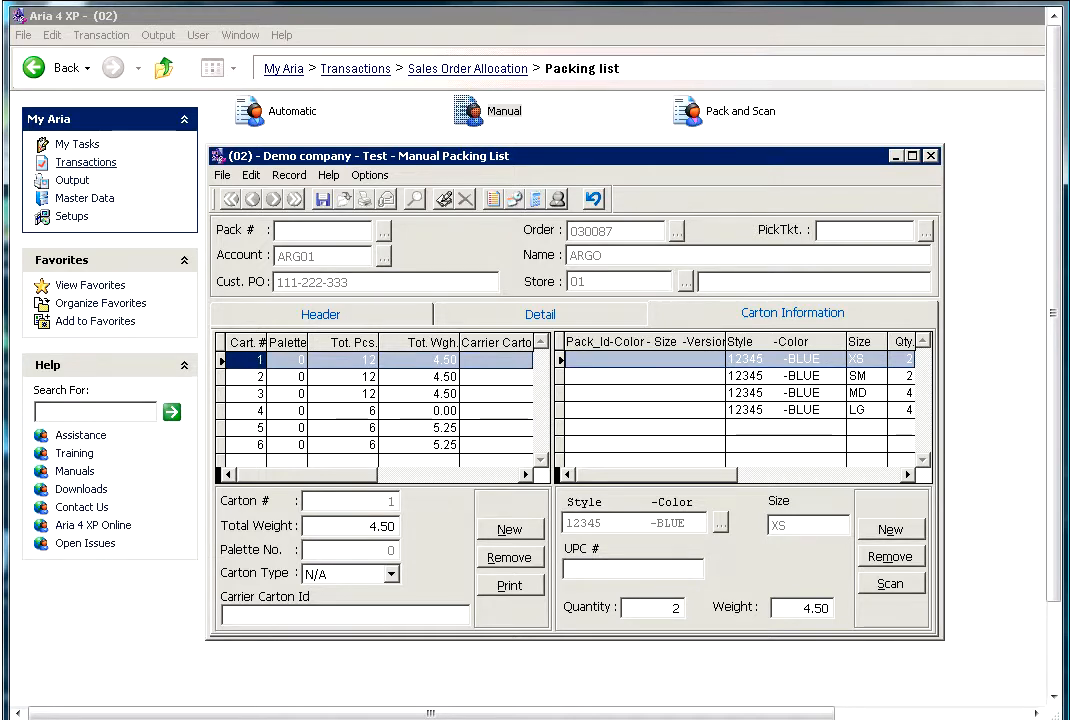
- Check the total pieces, total weight and palette of the cartons down to carton 6
key(Right)
key(Right)
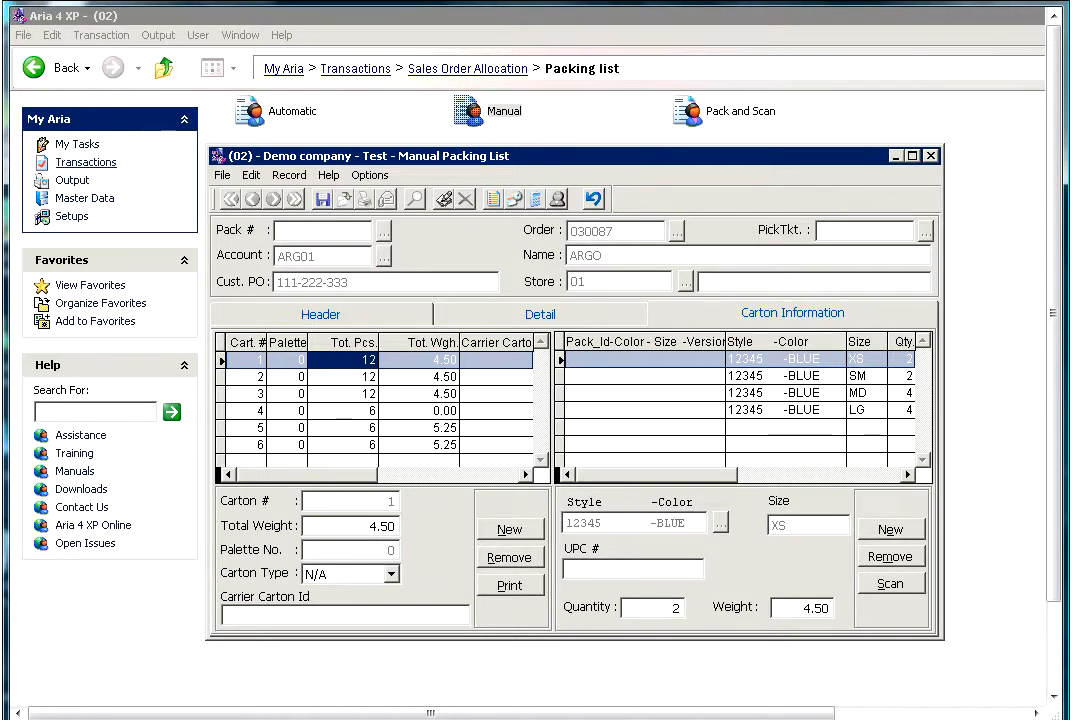
key(Down)
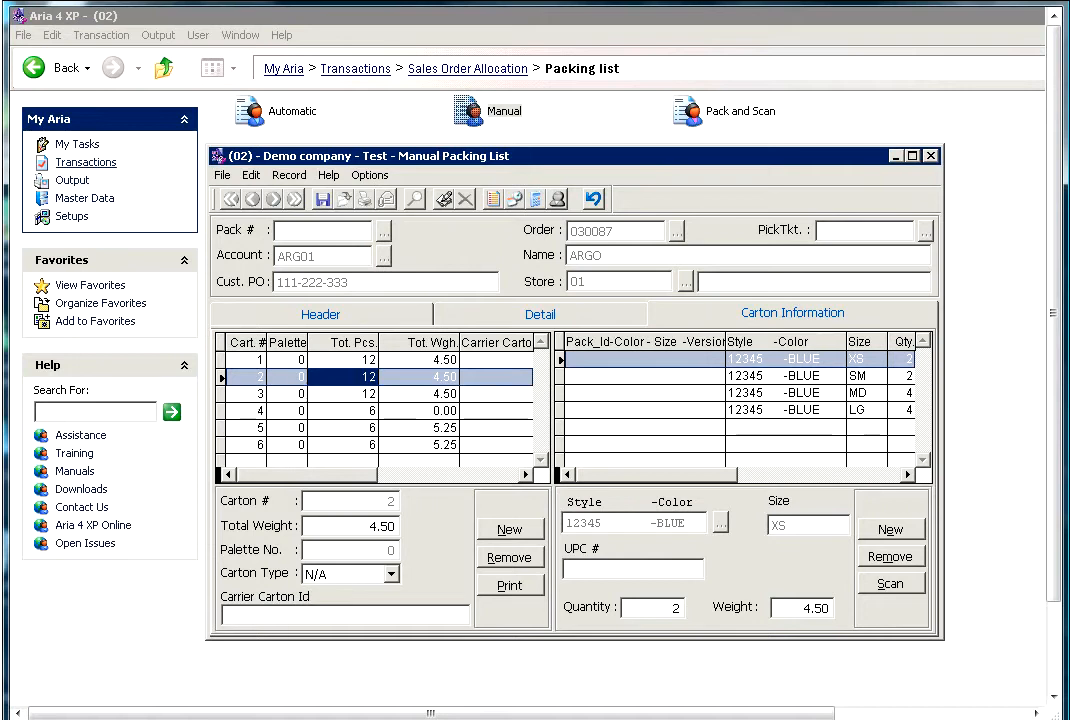
key(Down)
key(Right)
key(Down)
key(Down)
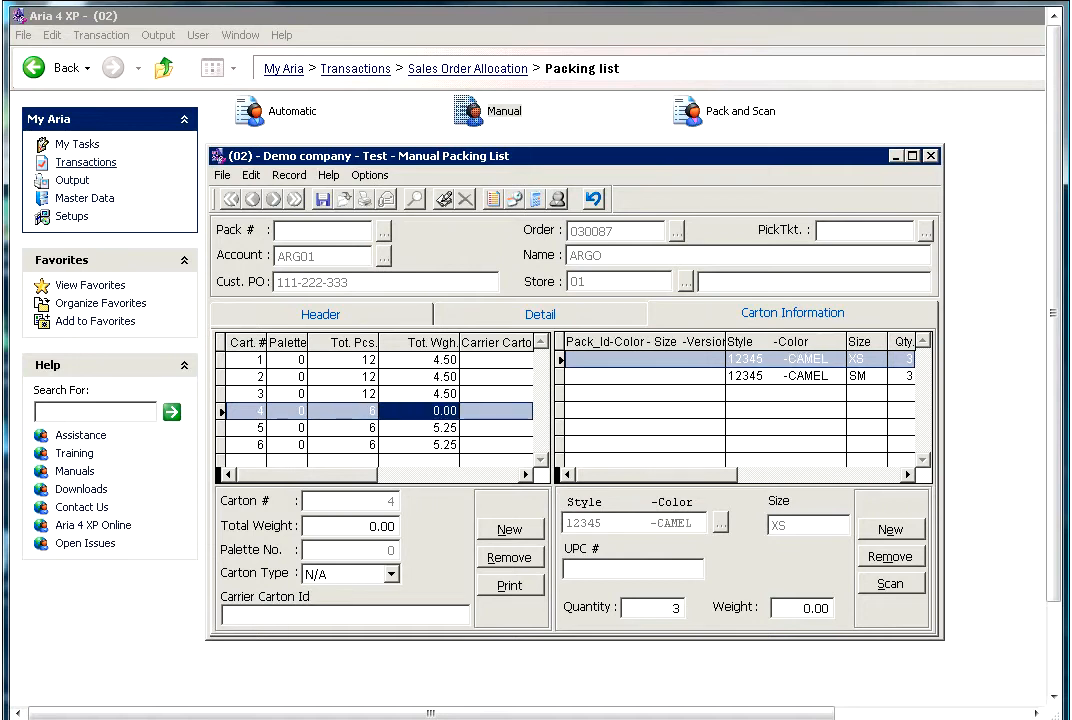
key(Left)
key(Left)
key(Left)
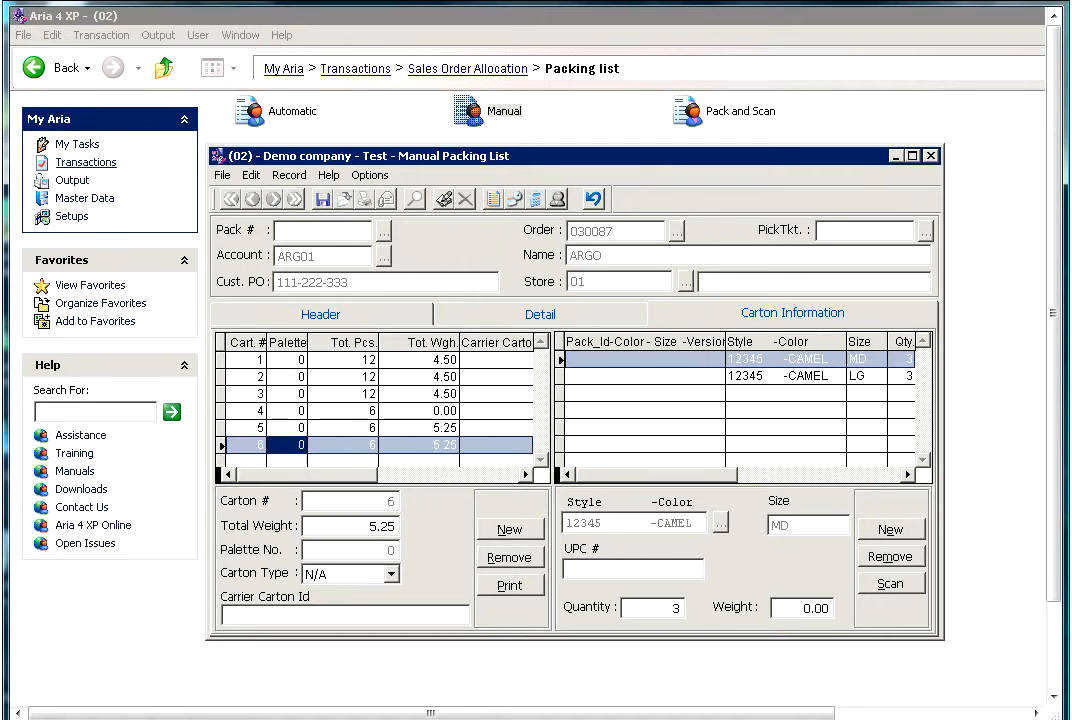
key(Down)
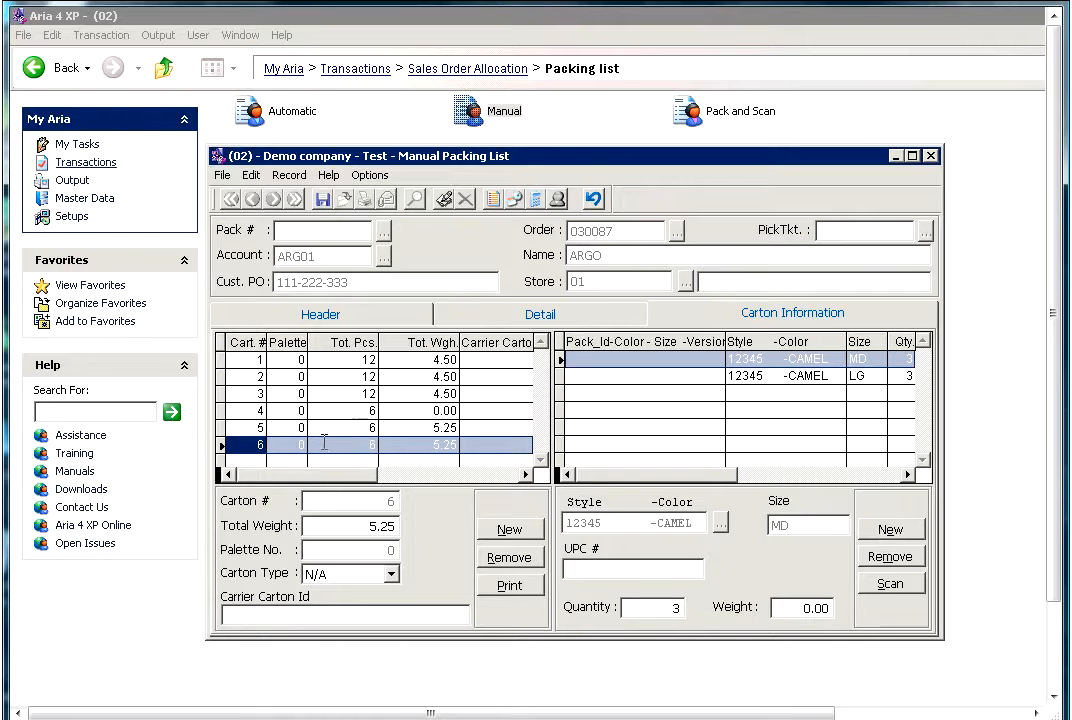
- Remove carton 6 from the packing list and return to the order line details
click(290, 428)
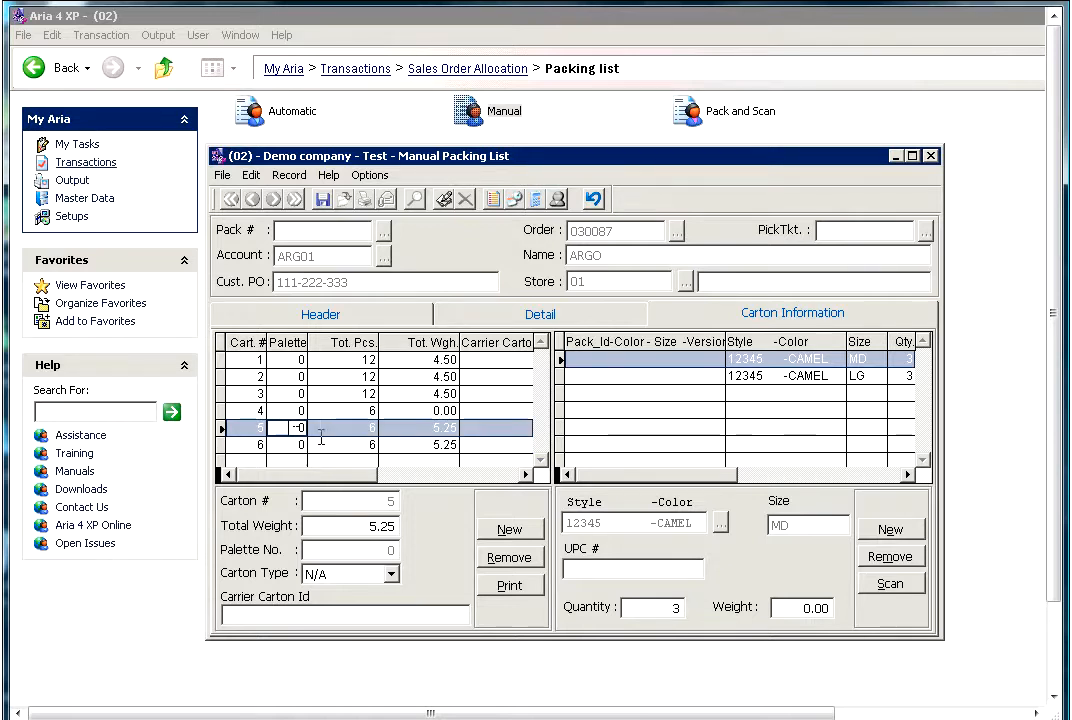
click(325, 446)
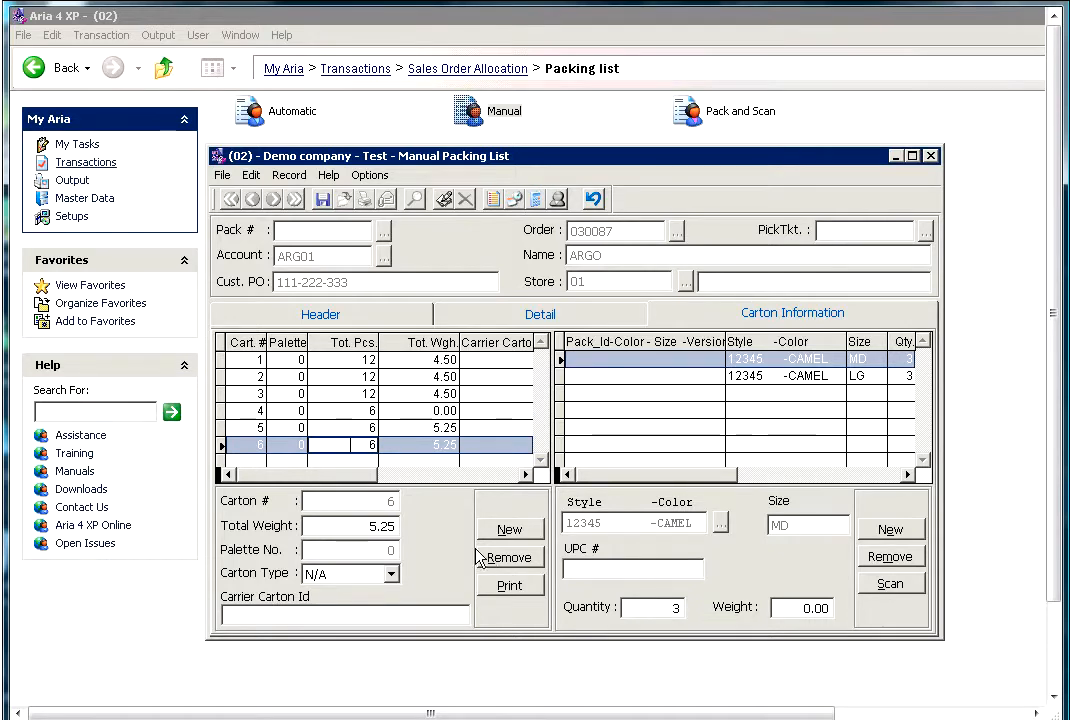
click(399, 426)
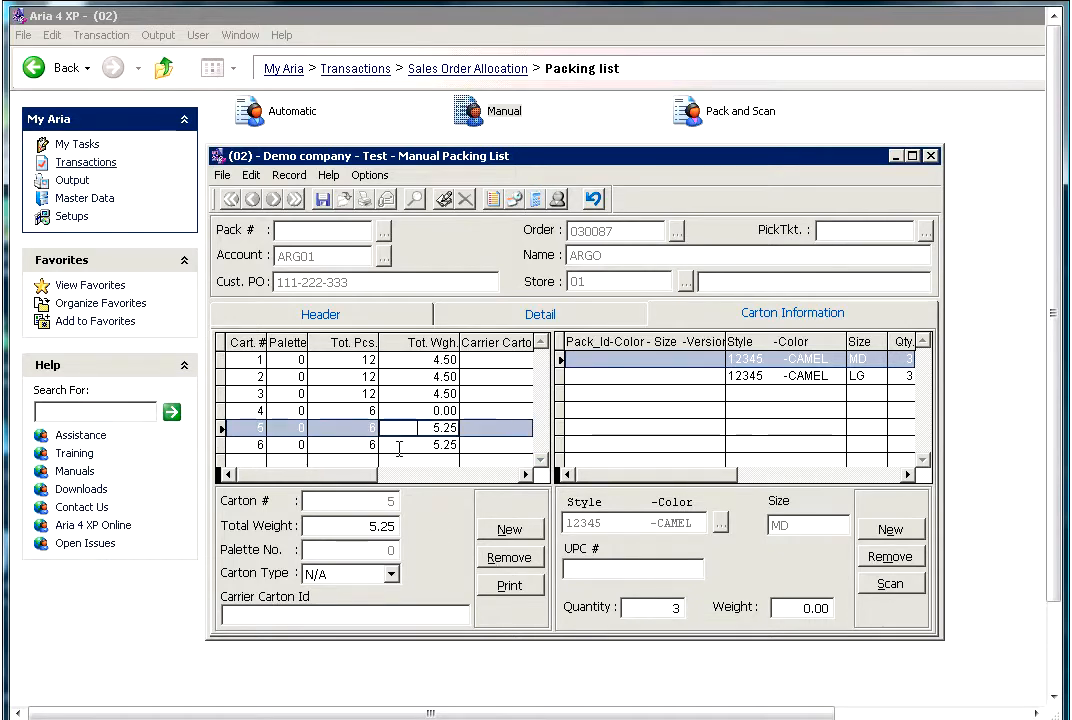
click(400, 444)
click(506, 558)
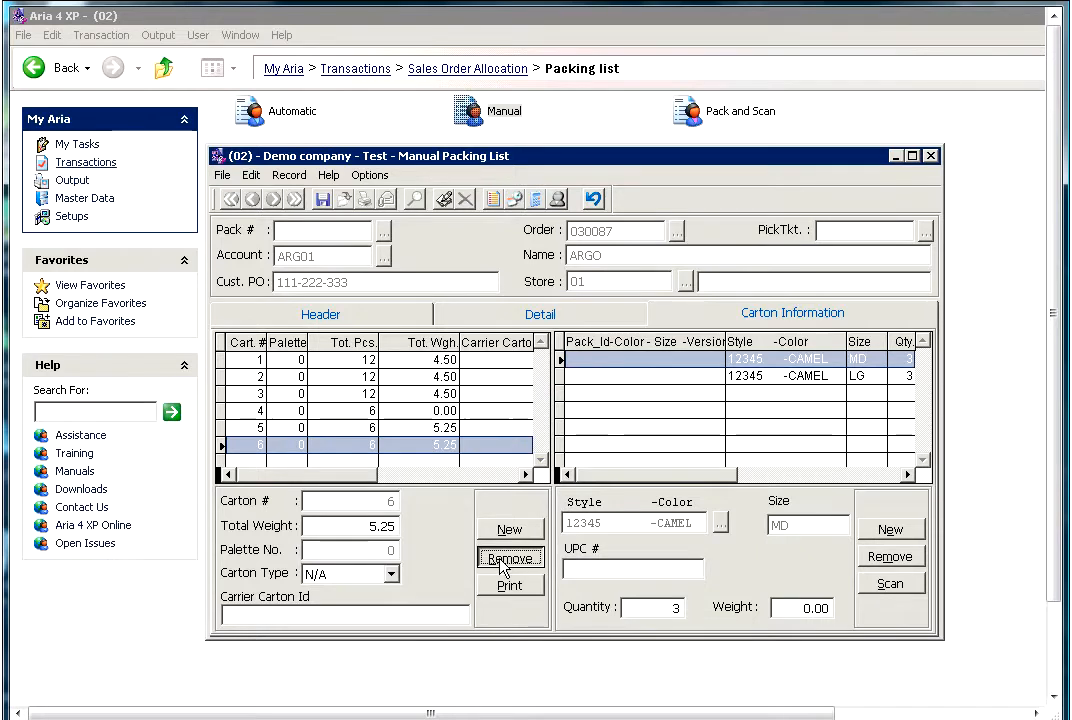
click(625, 443)
click(416, 428)
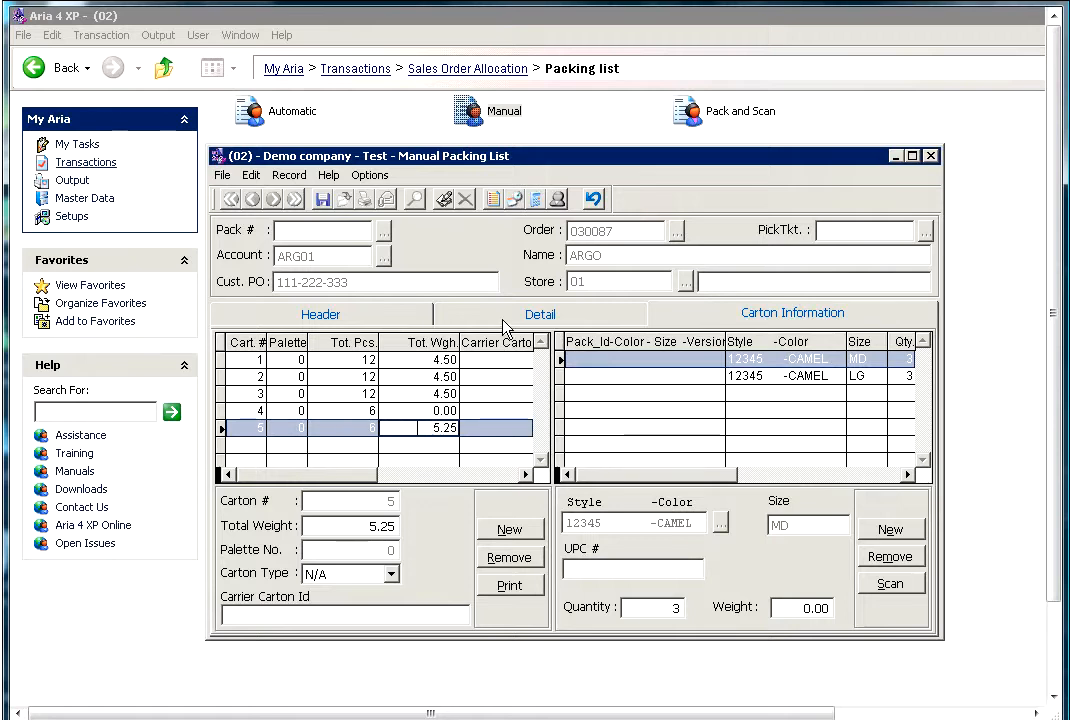
click(505, 325)
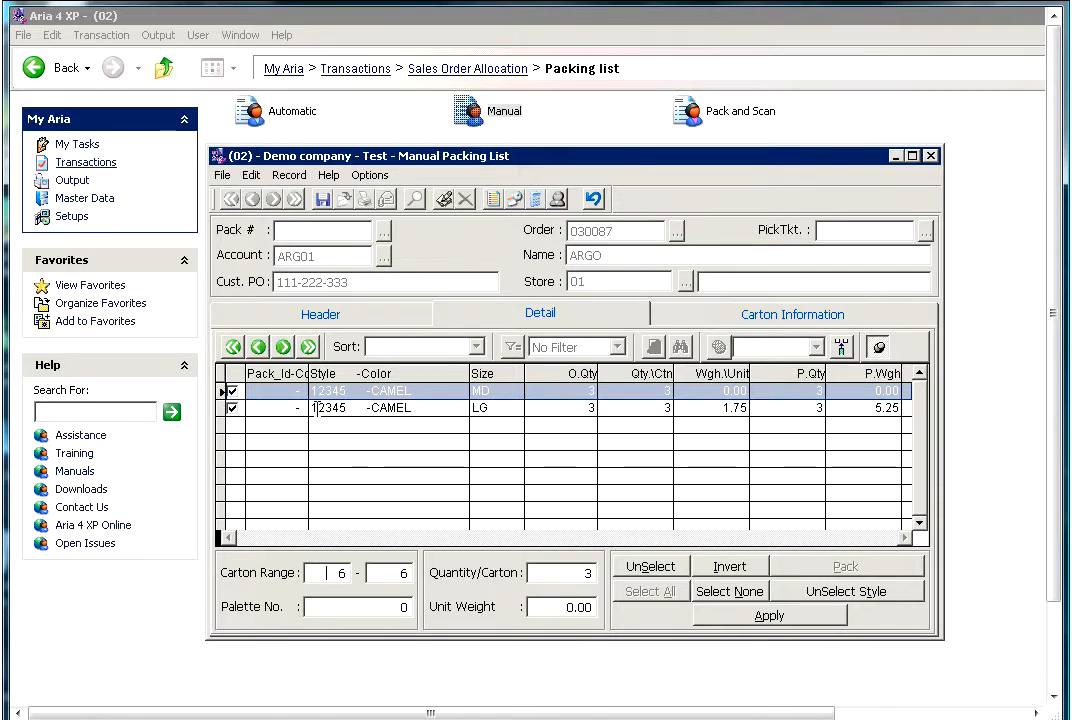
- Deselect the CAMEL LG line and pack only the CAMEL MD line into carton 6 with a unit weight of 1.25
click(233, 409)
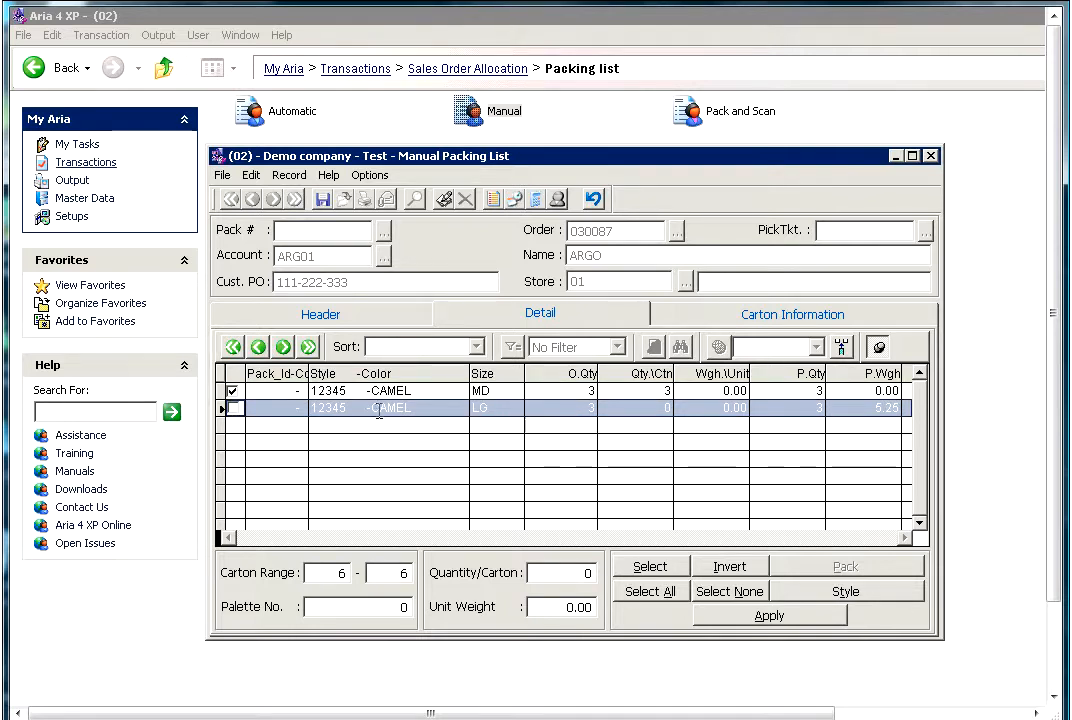
click(364, 394)
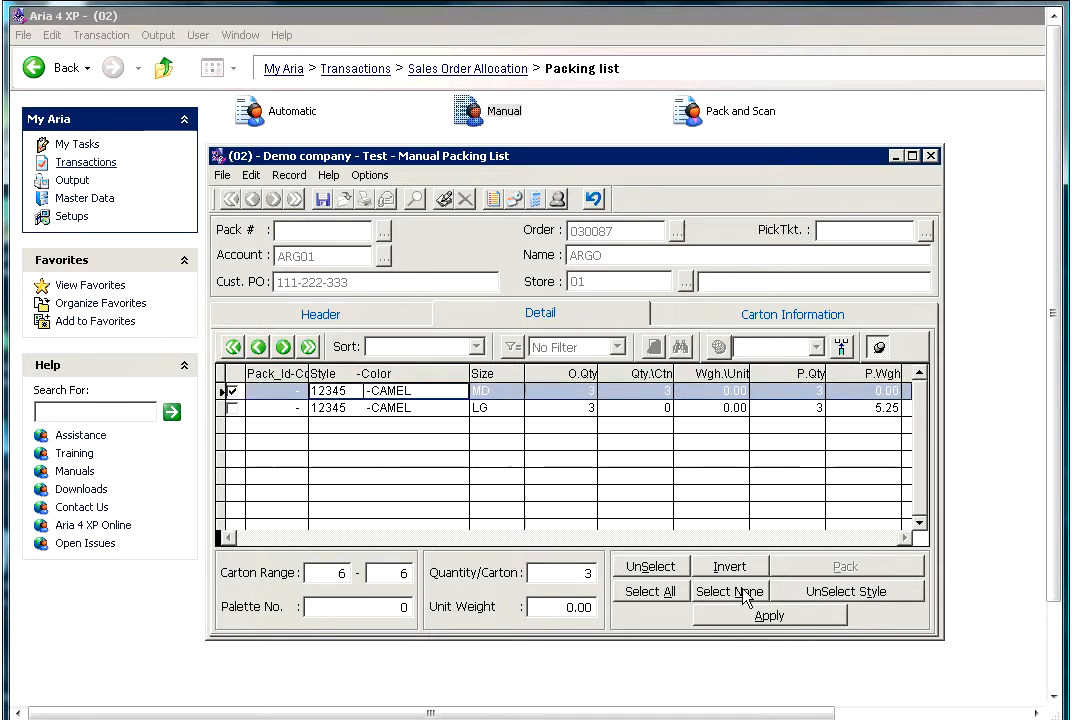
click(566, 607)
text(1.25)
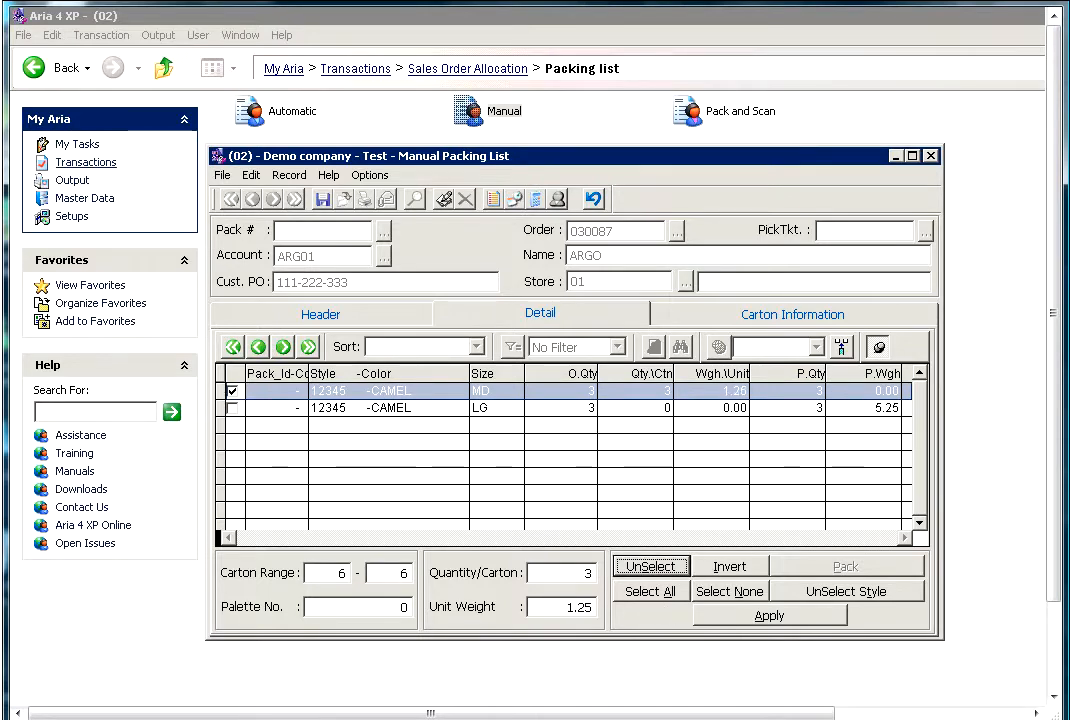
click(729, 620)
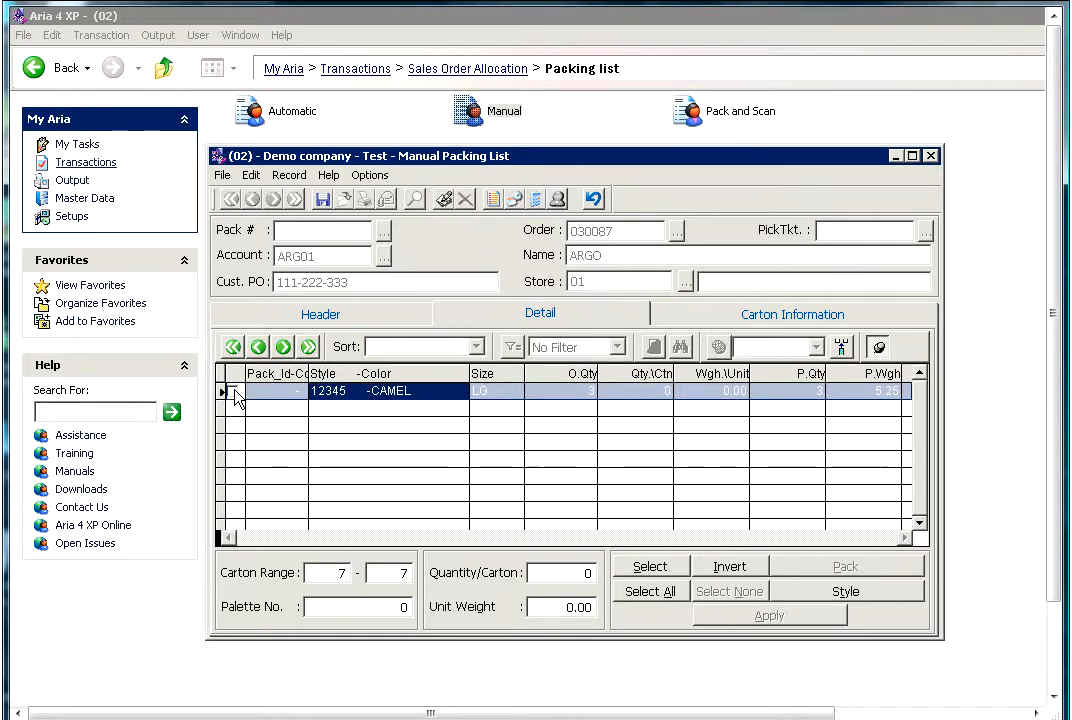
- Pack the remaining CAMEL LG line into carton 7 with a unit weight of 1.25
click(235, 392)
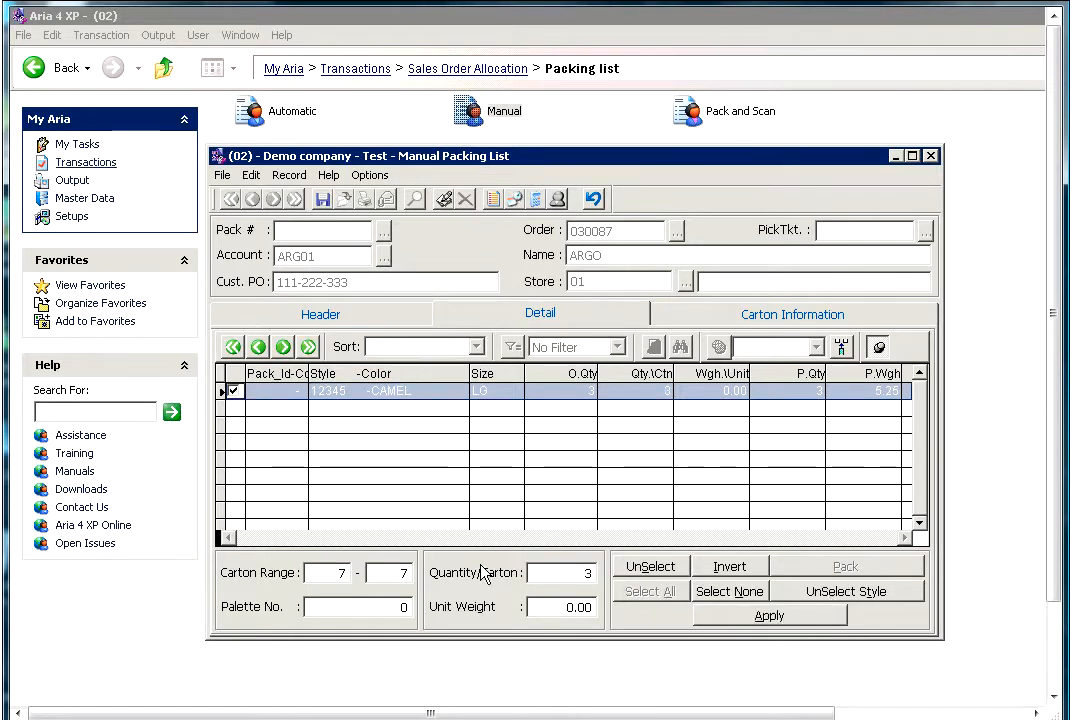
click(548, 607)
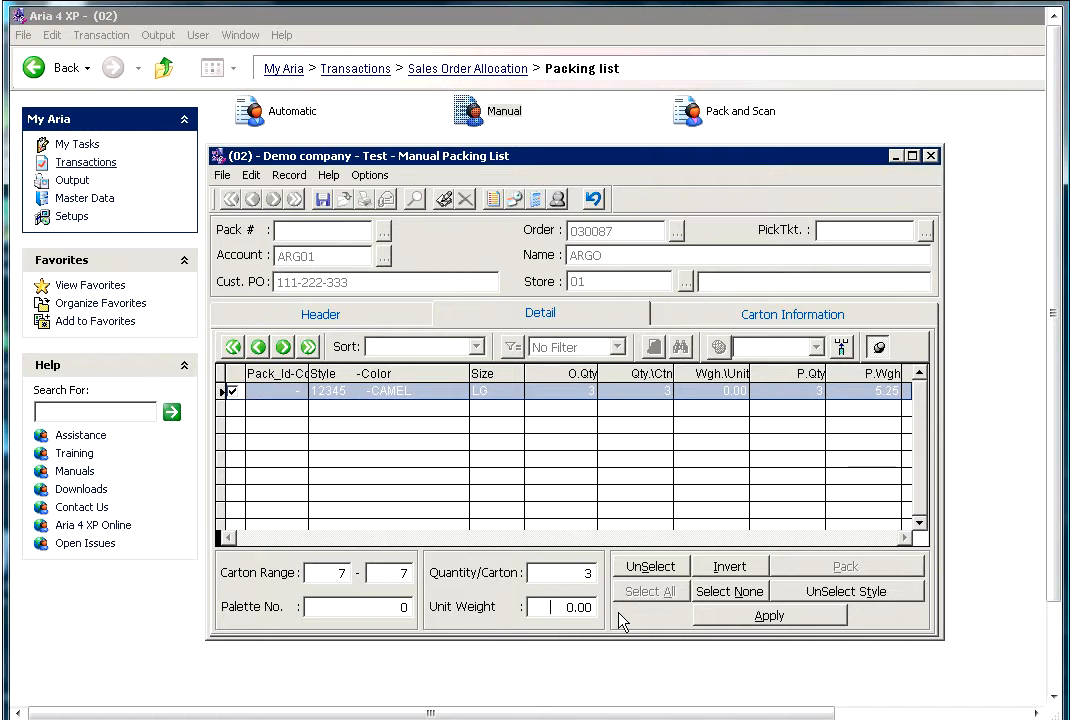
text(1.25)
click(735, 616)
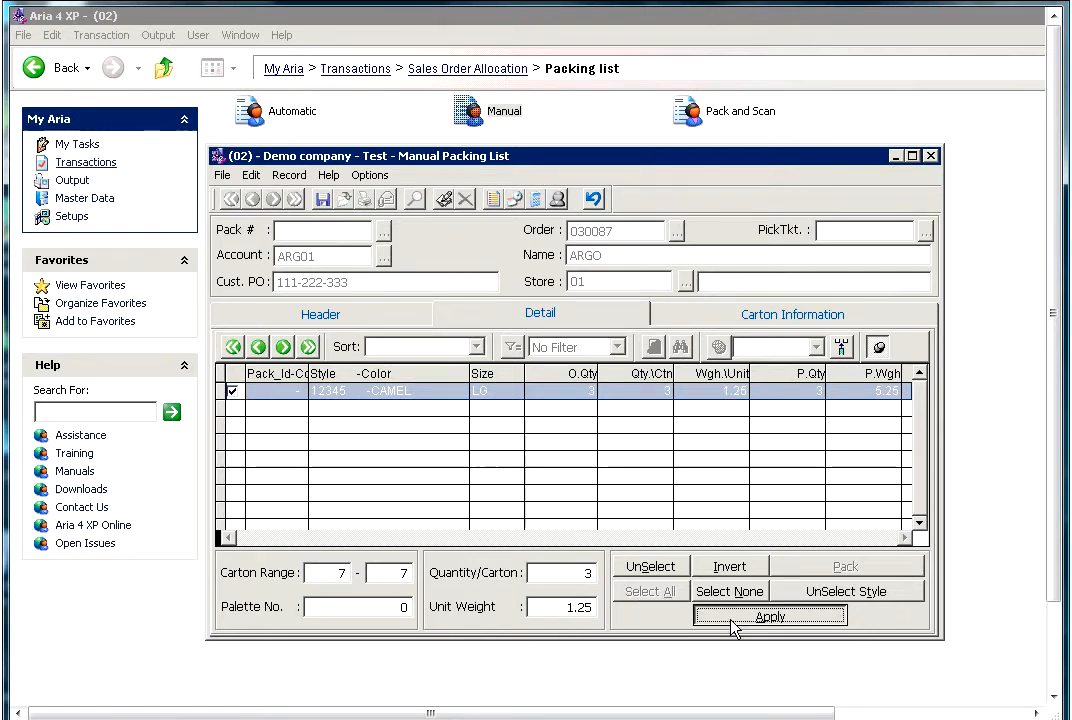
- Review the carton information, comparing the contents, pieces and total weights of cartons 5, 6 and 7
click(773, 318)
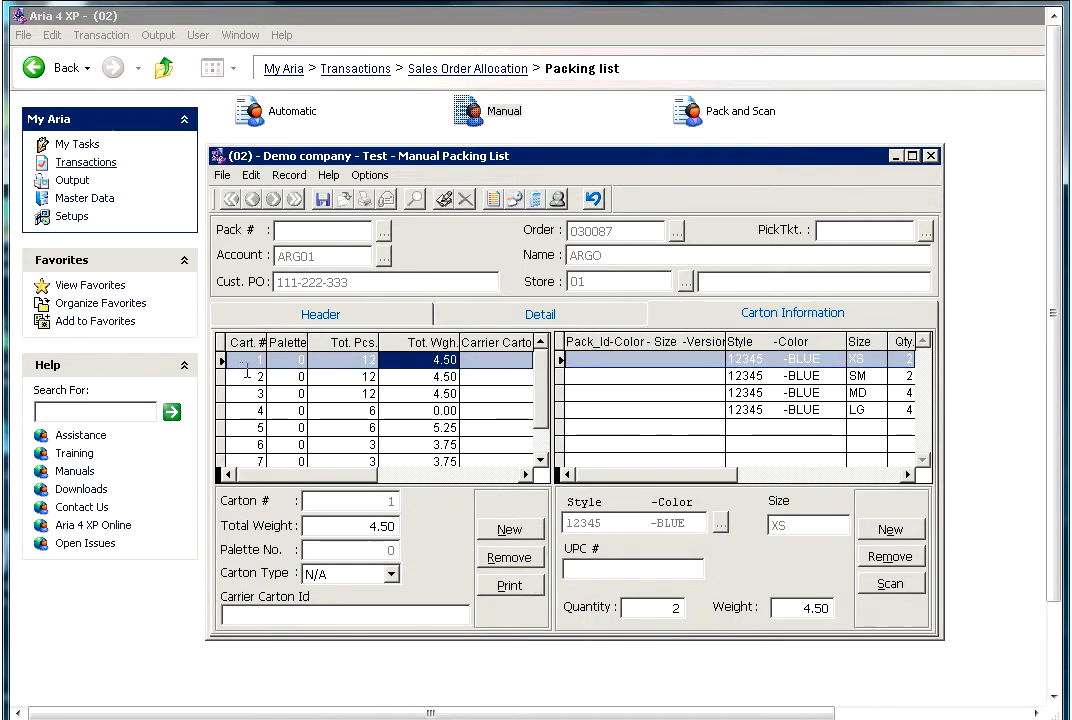
click(388, 378)
key(Down)
key(Down)
key(Down)
key(Down)
key(Down)
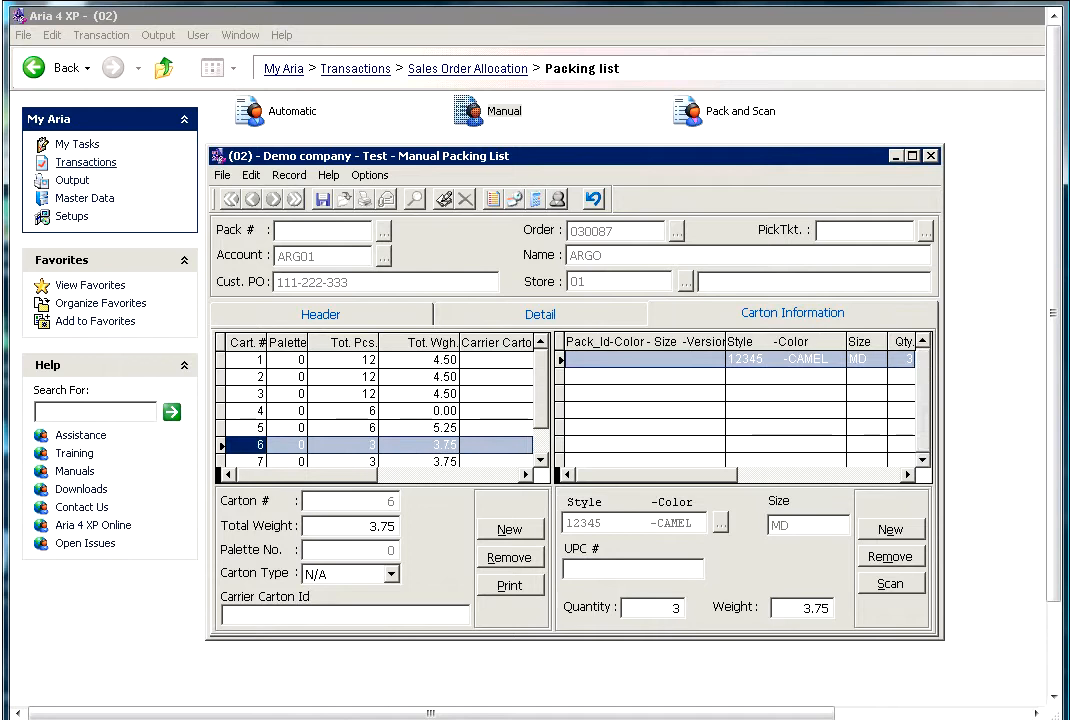
key(Down)
key(Up)
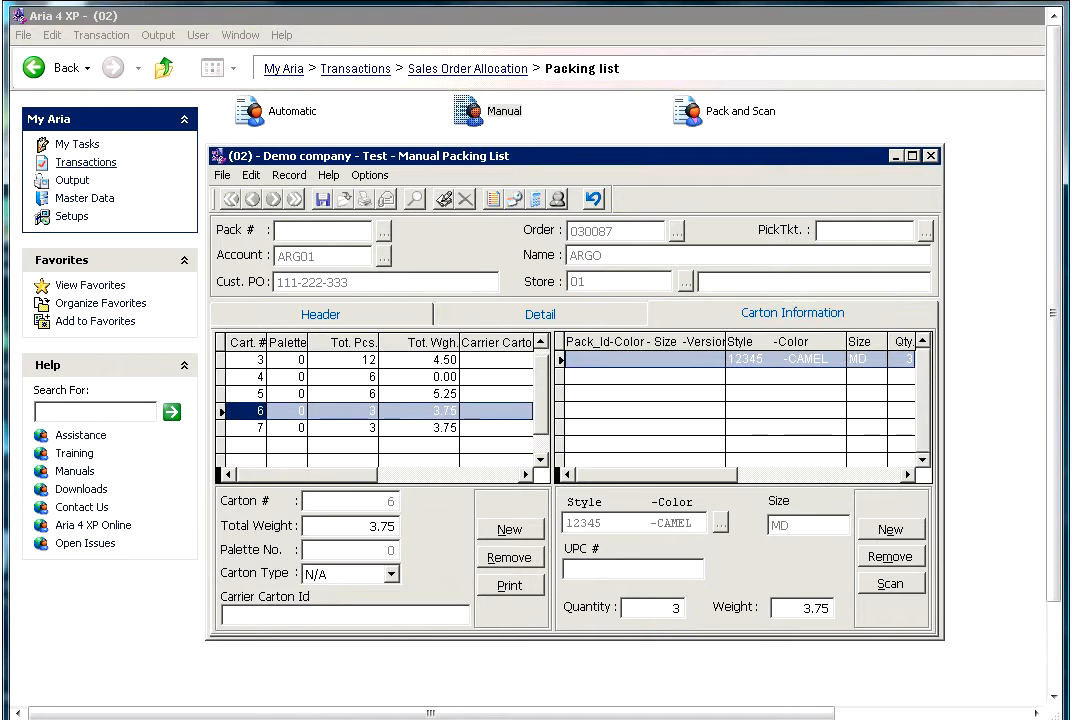
key(Up)
key(Down)
key(Up)
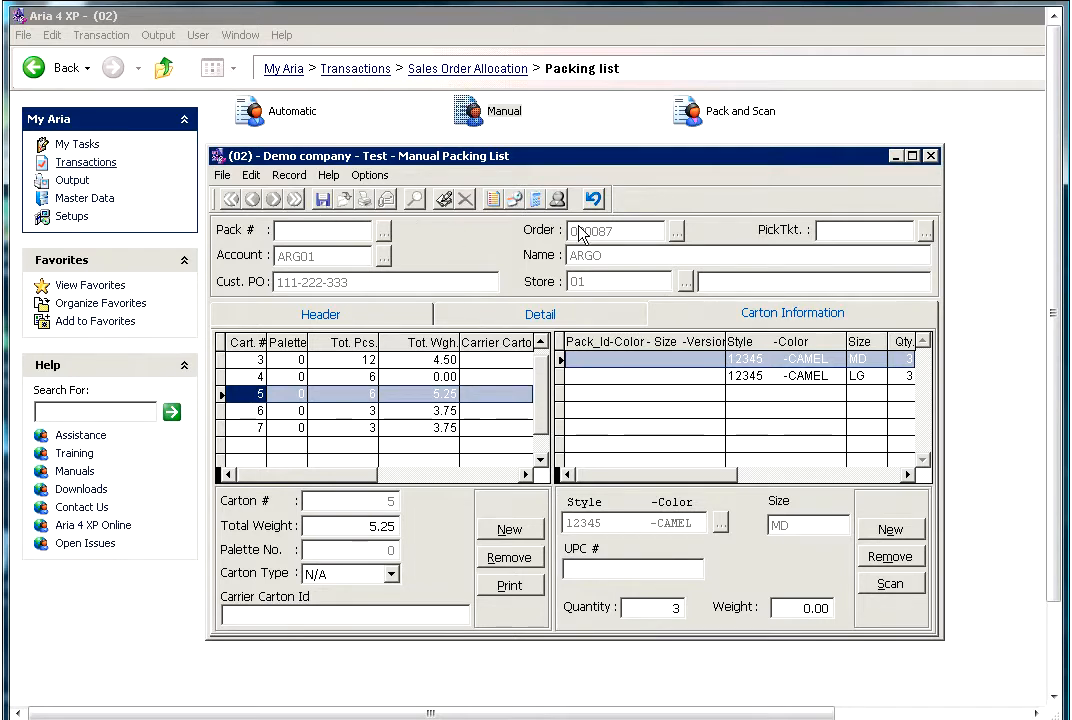
- Save the manual packing list and acknowledge the saved packing slip
click(323, 200)
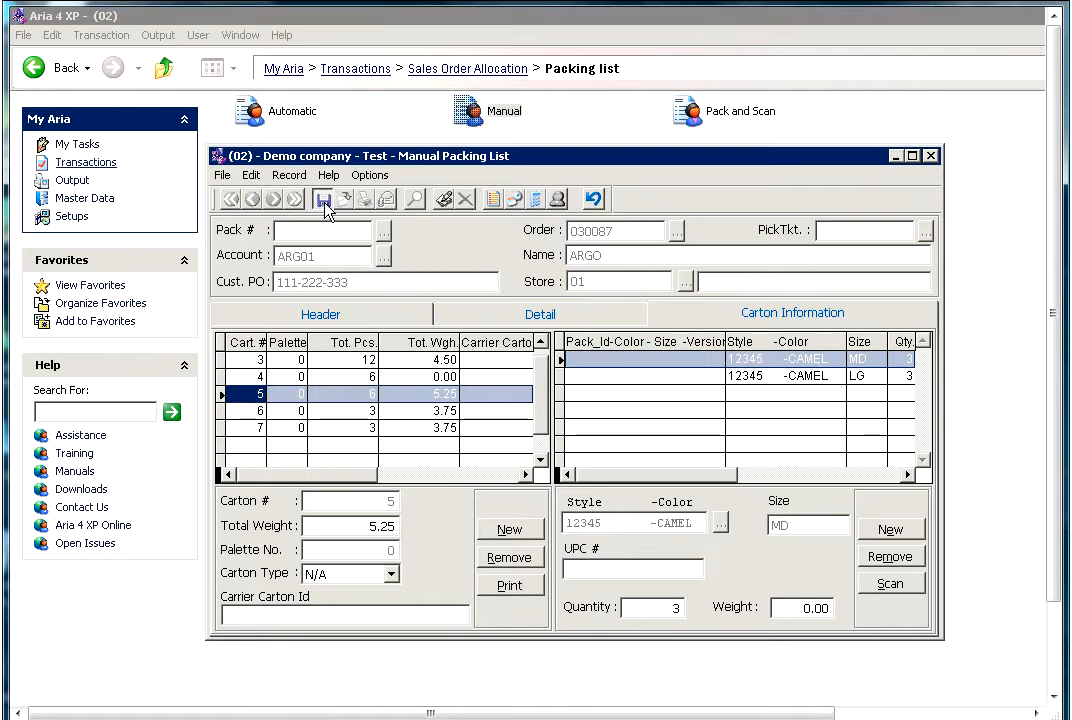
click(650, 441)
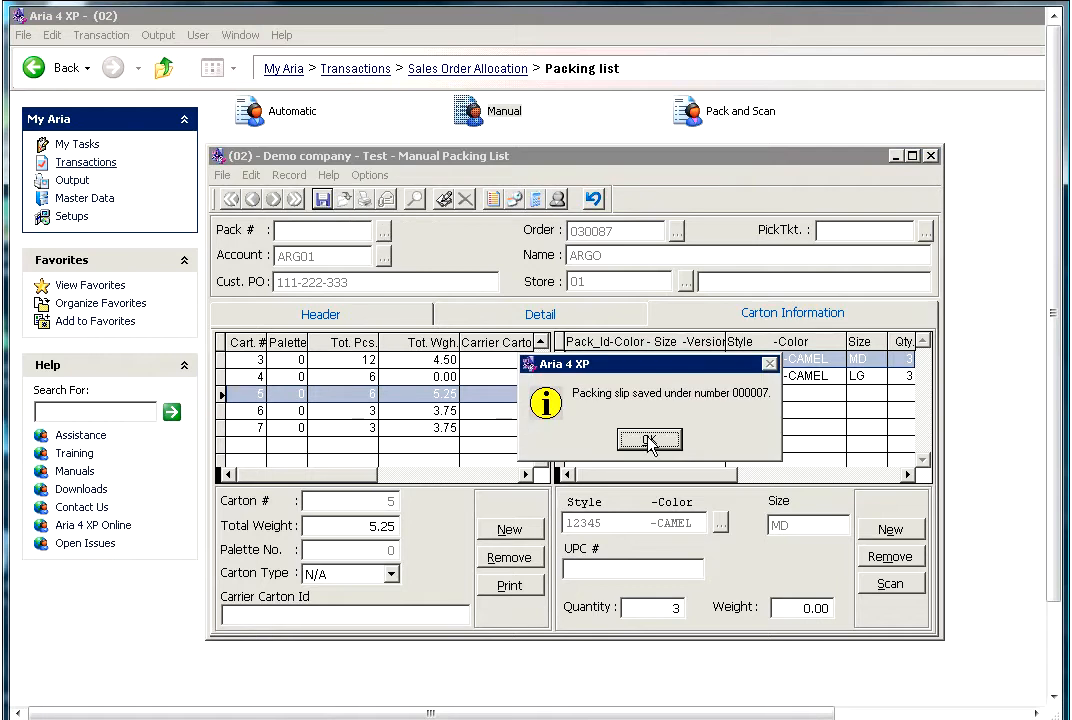